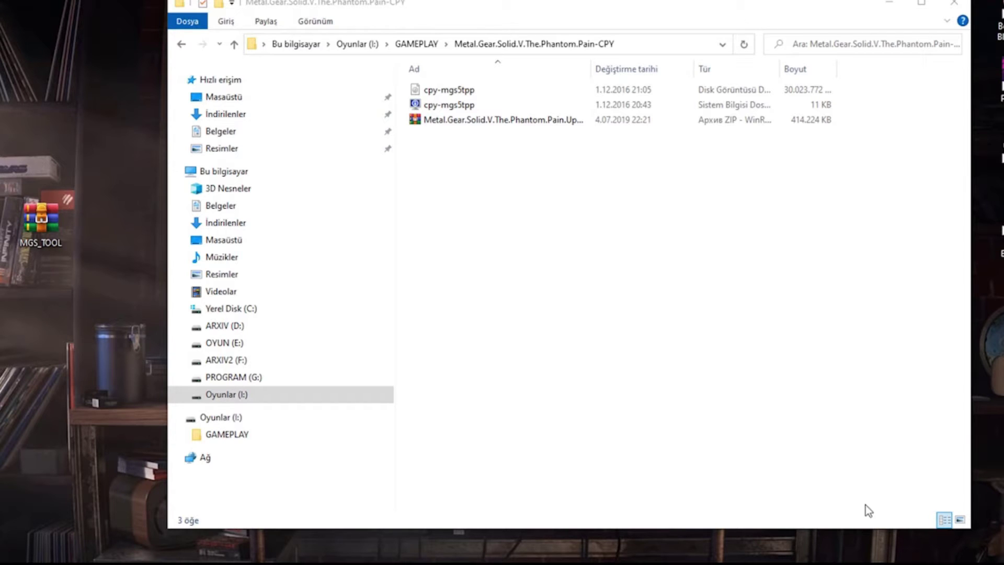
- Mount the cpy-mgs5tpp disc image and launch its setup program
drag(500, 16, 441, 41)
double_click(386, 115)
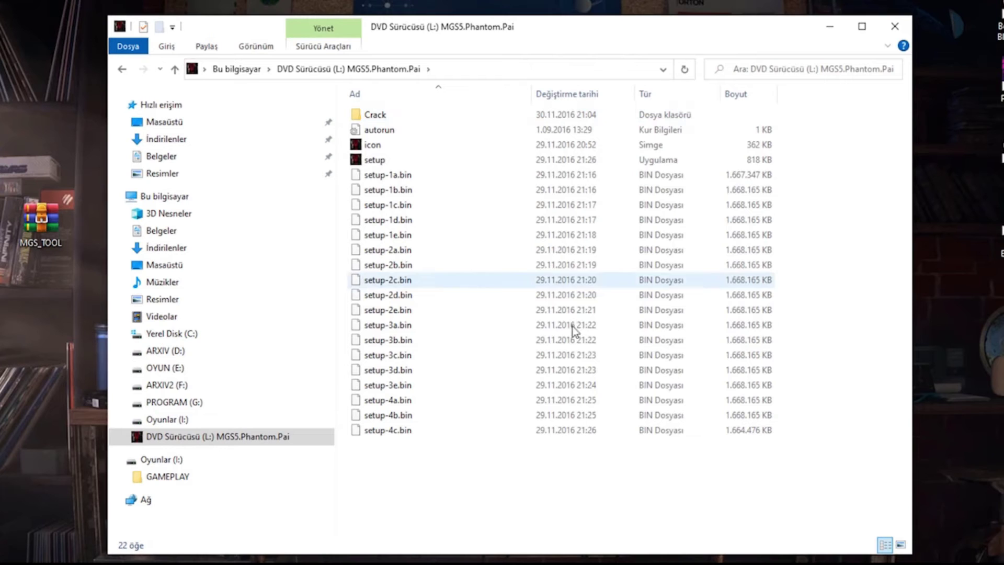
double_click(372, 163)
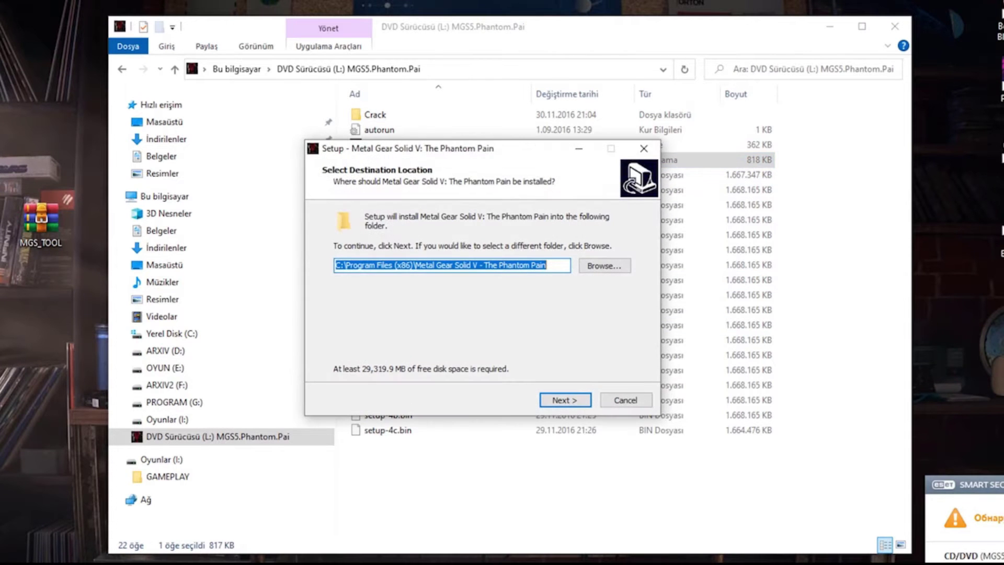
drag(427, 152, 571, 177)
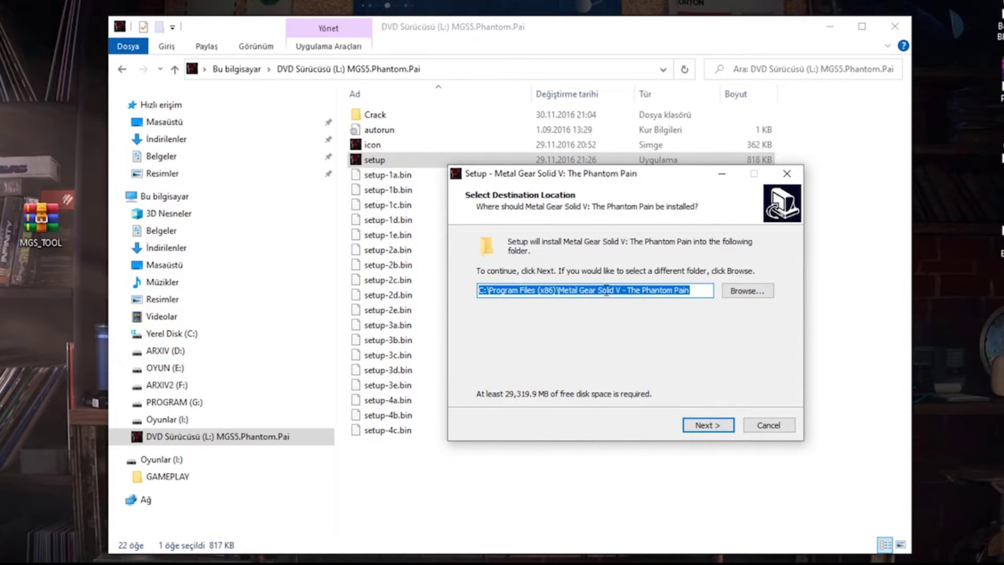
- Accept the default install location and remove the colon from the Start Menu folder name Metal Gear Solid V The Phantom Pain
click(714, 426)
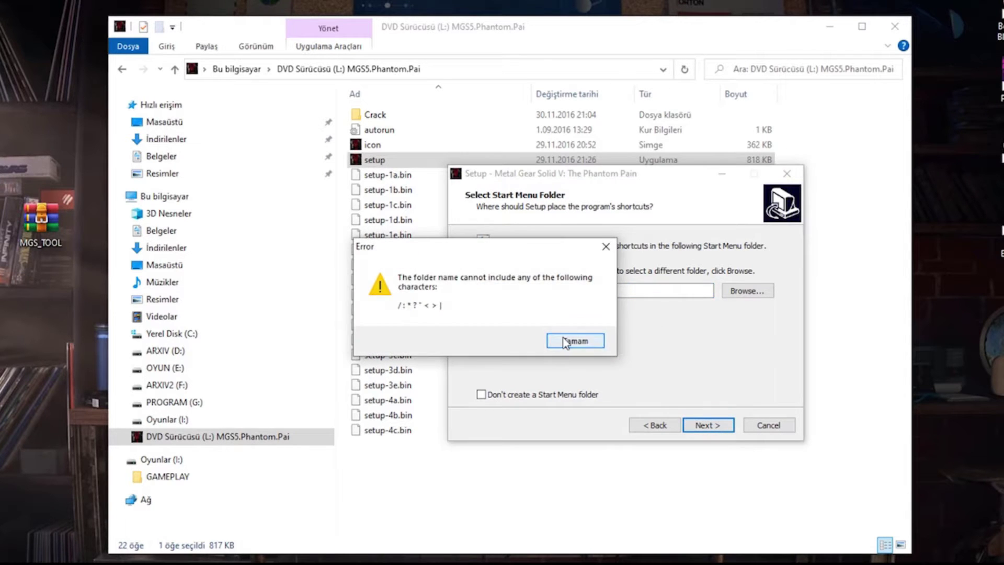
click(566, 340)
click(543, 295)
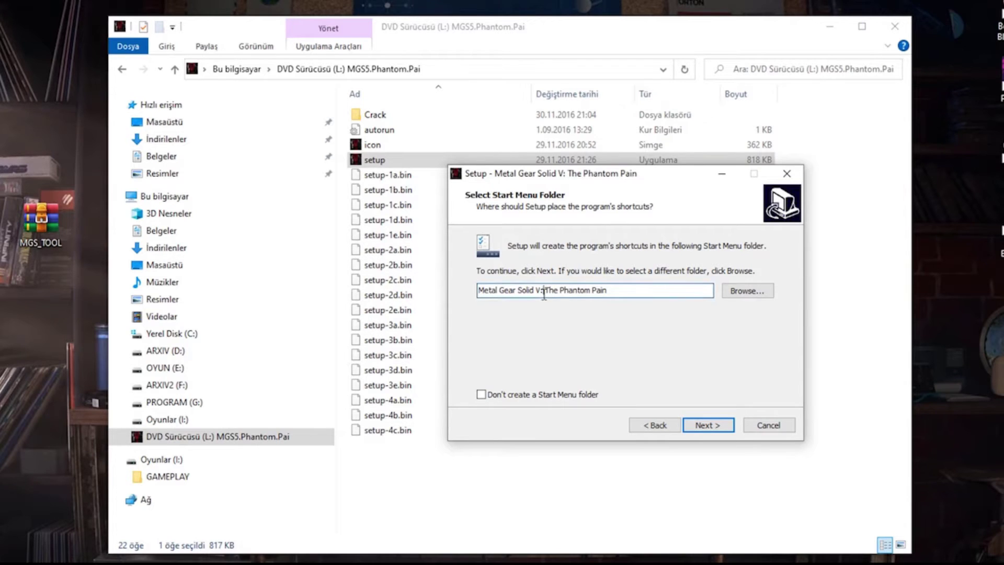
key(BackSpace)
click(705, 423)
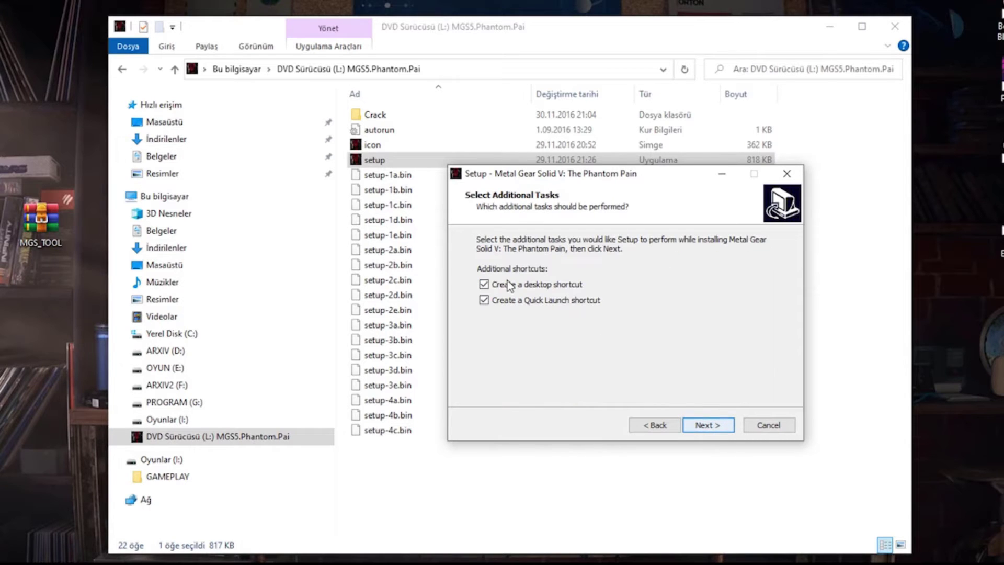
- Keep the desktop and Quick Launch shortcuts, install the game and finish the setup wizard
click(715, 425)
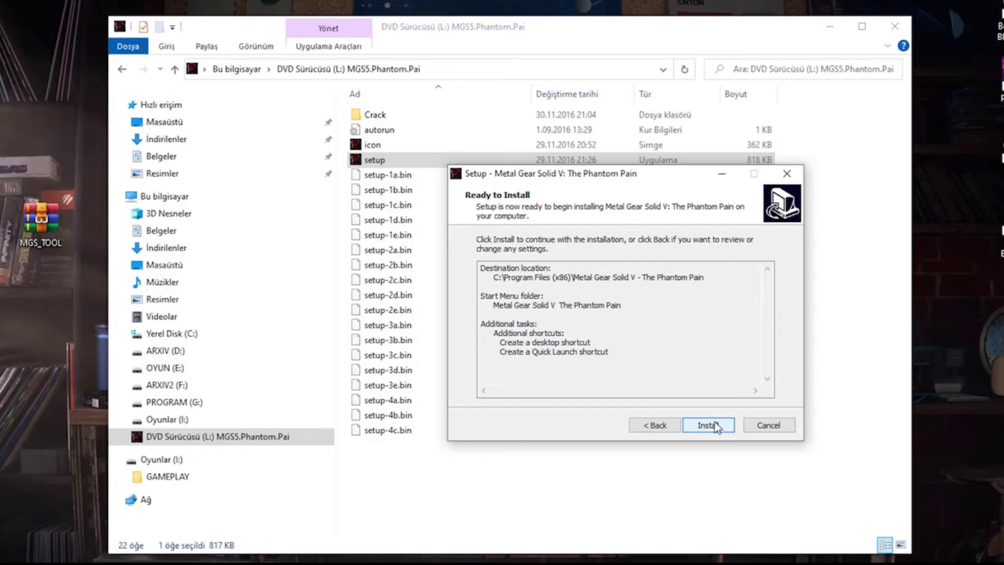
click(715, 425)
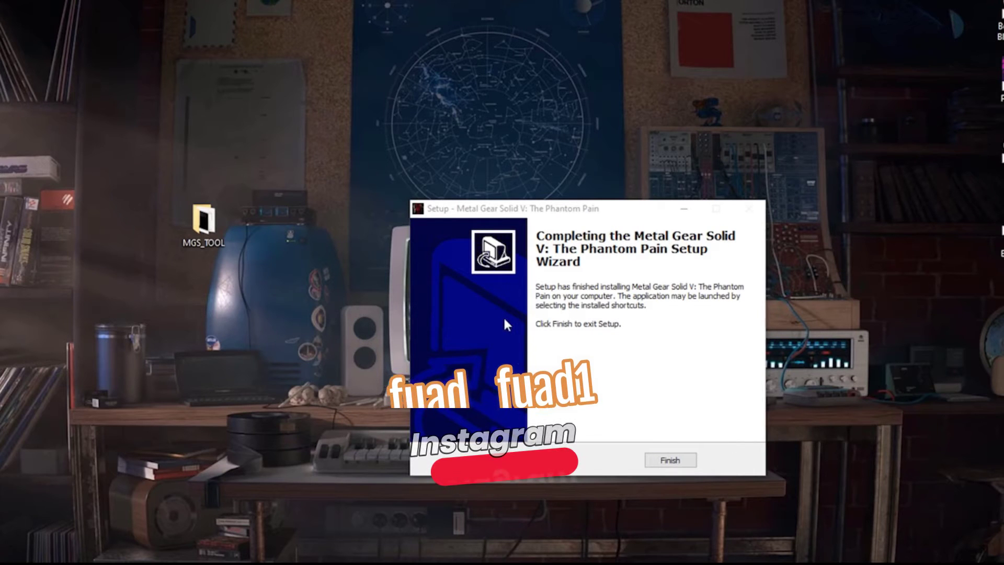
click(671, 461)
- Copy the Metal.Gear.Solid.V.The.Phantom.Pain.Update.v1.15-CODEX archive from the Metal.Gear.Solid.V.The.Phantom.Pain-CPY folder to the desktop
drag(213, 180, 313, 225)
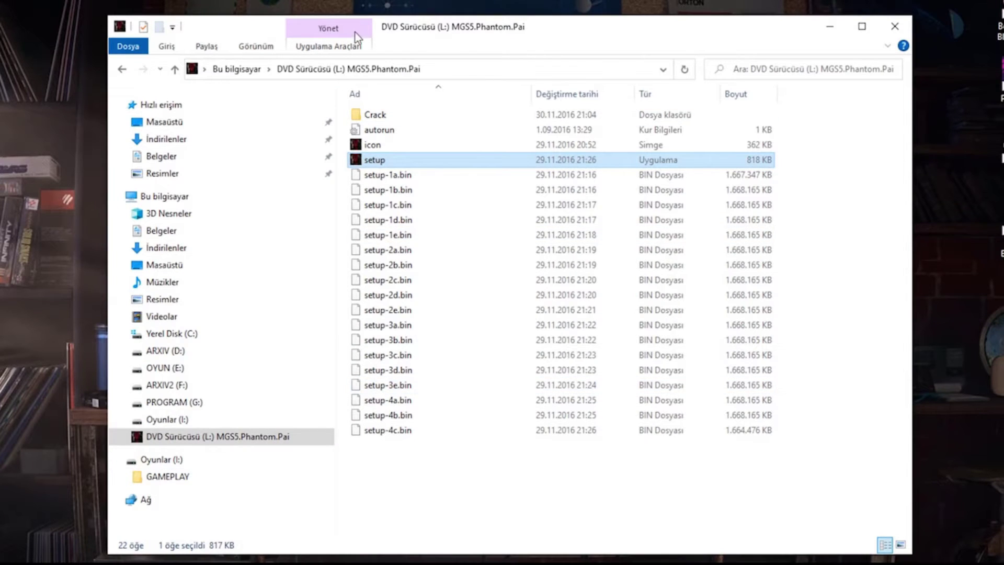
drag(356, 33, 488, 30)
click(203, 70)
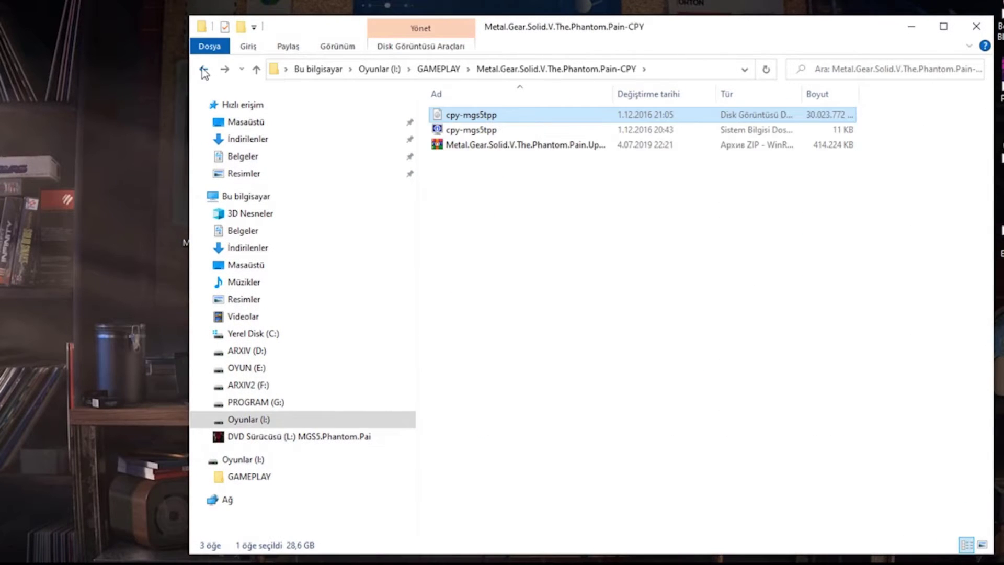
drag(558, 43, 739, 63)
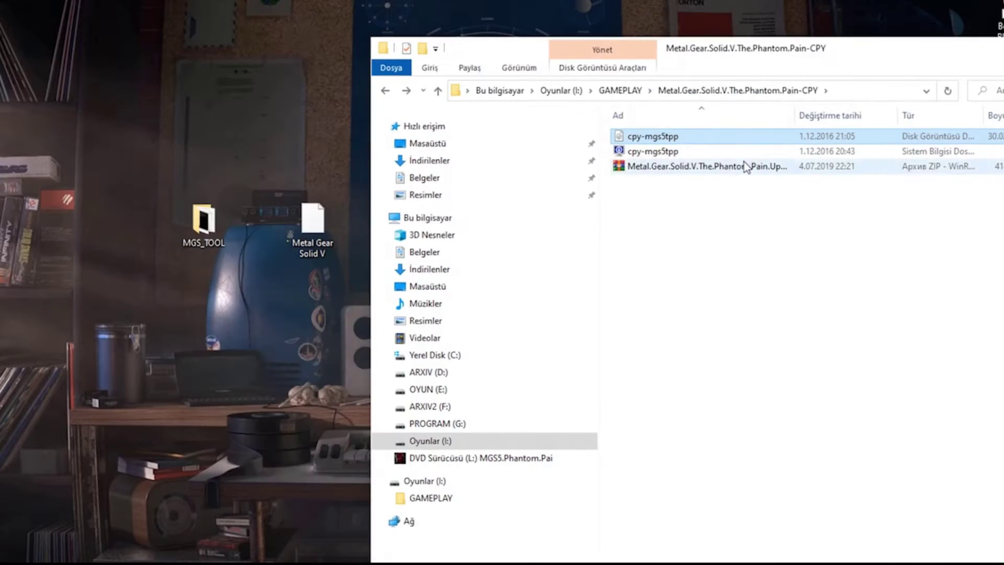
drag(791, 115, 864, 115)
click(795, 238)
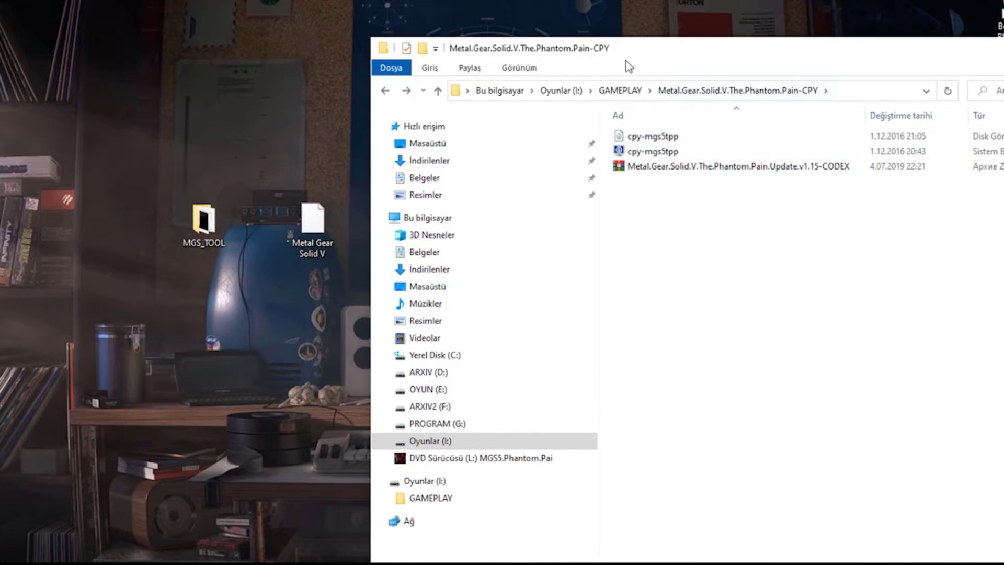
drag(630, 60, 718, 60)
drag(761, 168, 377, 139)
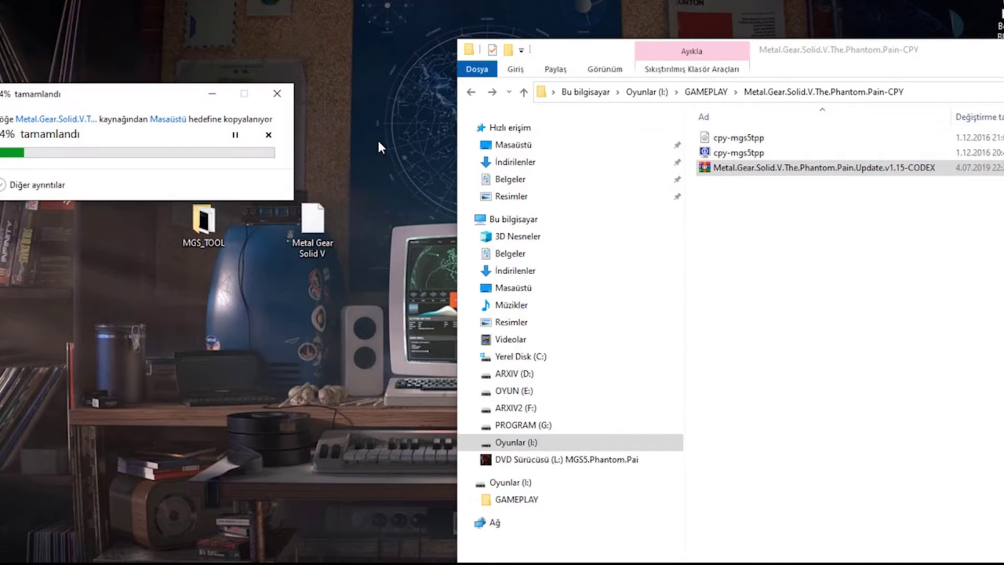
drag(851, 64, 380, 182)
click(773, 168)
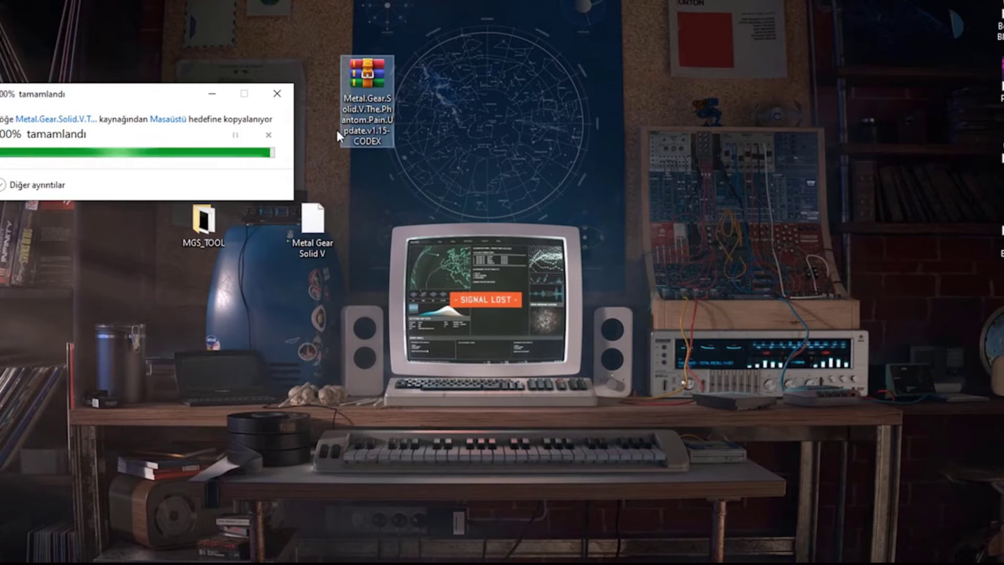
- Extract the v1.15 update archive into its own folder on the desktop and move the archive out of the way
right_click(360, 109)
click(422, 195)
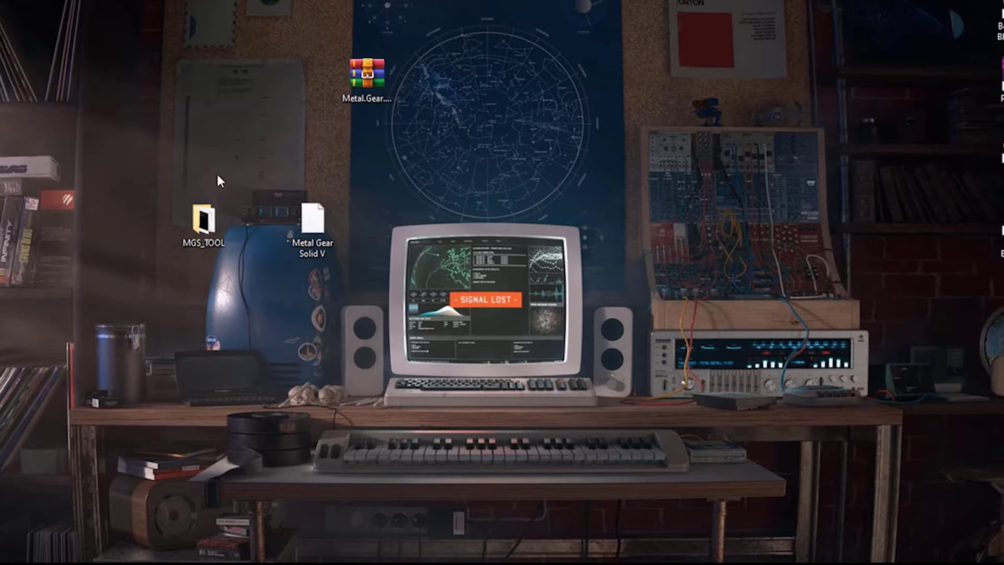
drag(376, 106, 267, 34)
- Launch the update's Setup program from the Update folder inside the extracted v1.15-CODEX folder
double_click(417, 159)
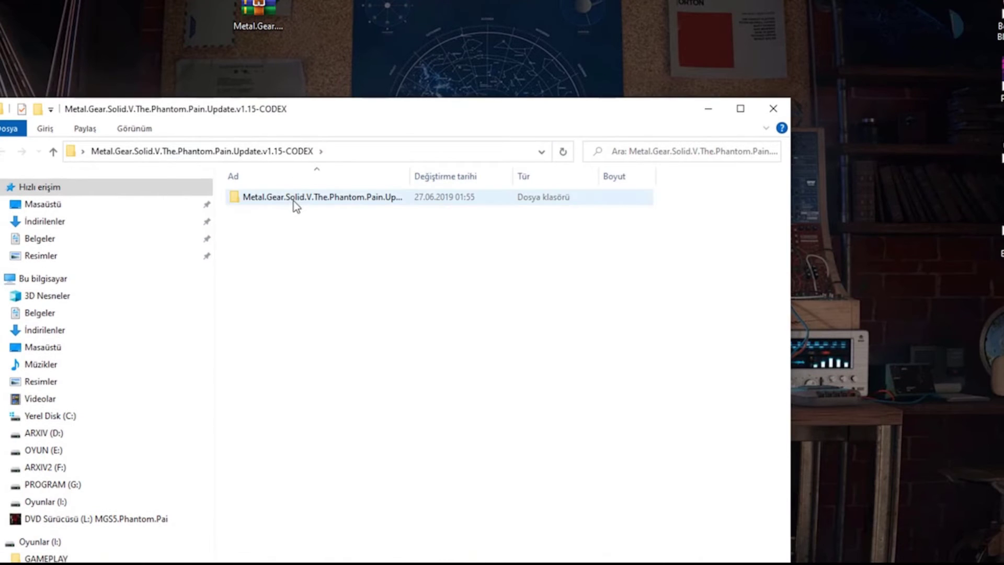
double_click(292, 199)
drag(309, 114, 479, 112)
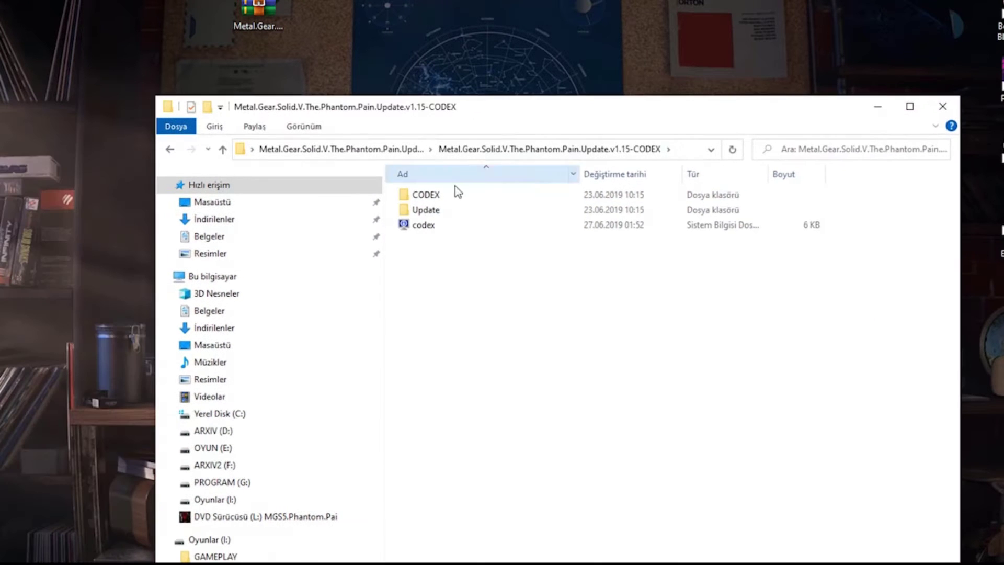
double_click(429, 210)
double_click(438, 212)
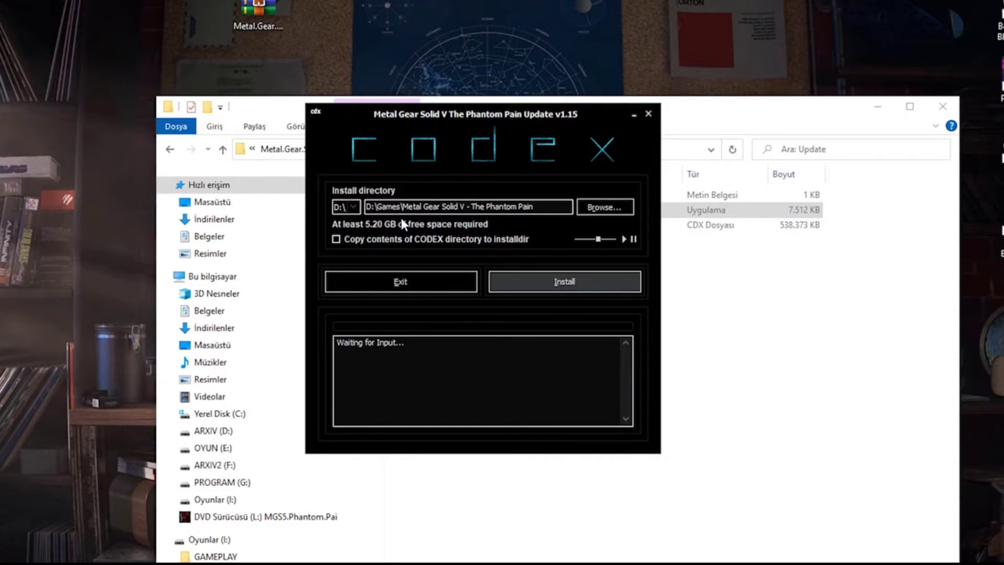
- Set the update's install directory to C:\Program Files (x86)\Metal Gear Solid V - The Phantom Pain, install the update and exit the installer
click(596, 208)
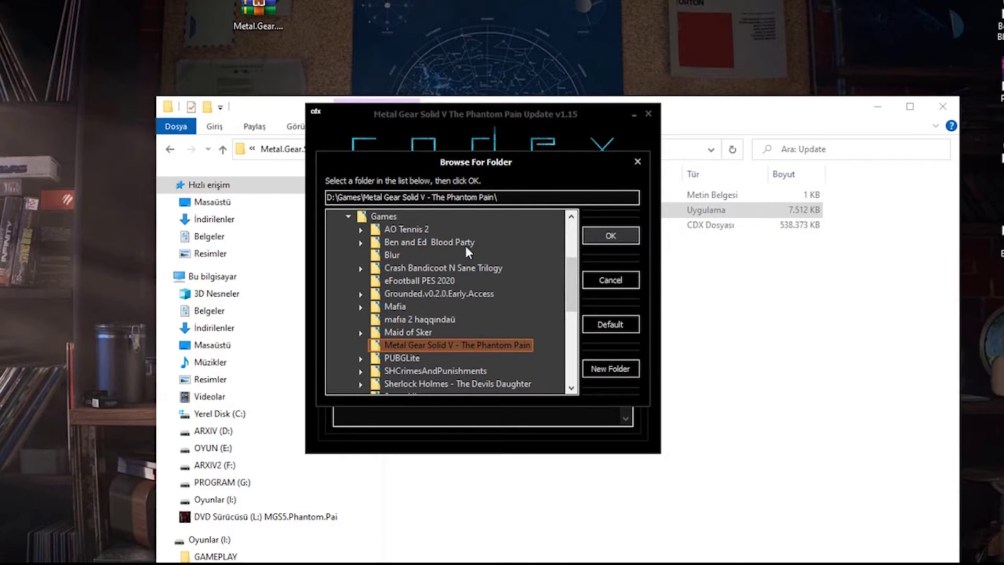
click(349, 217)
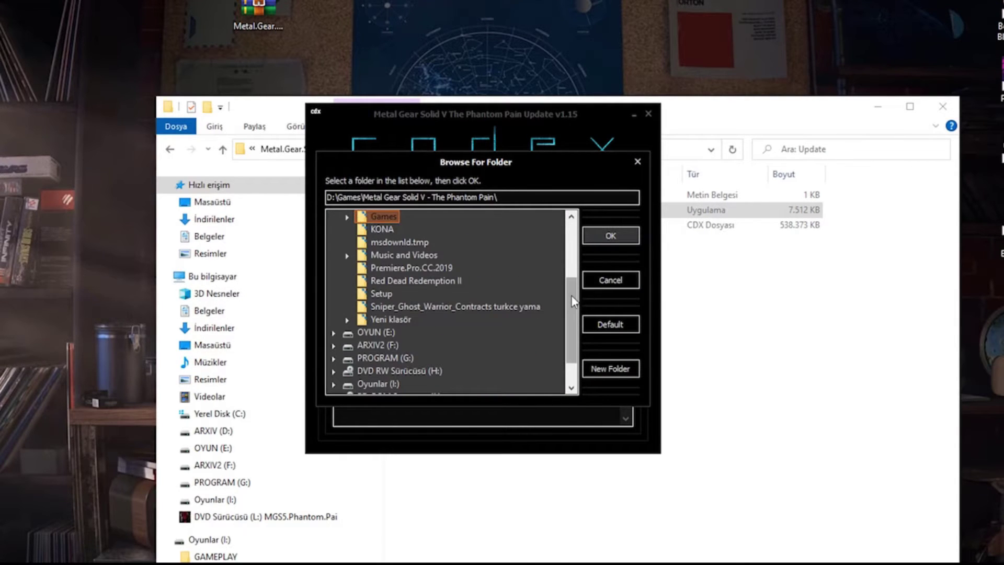
drag(571, 295, 563, 237)
click(334, 229)
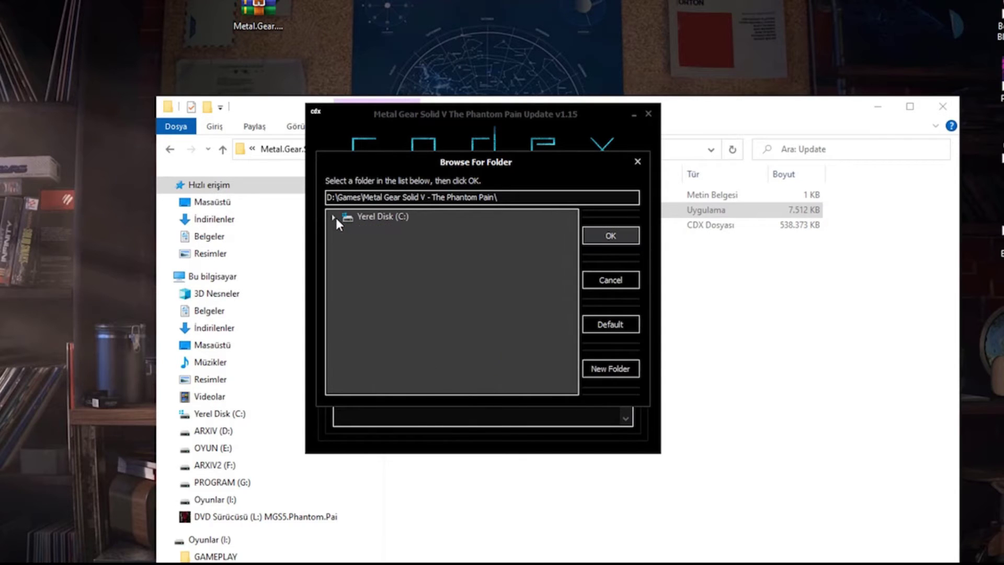
click(334, 216)
click(353, 282)
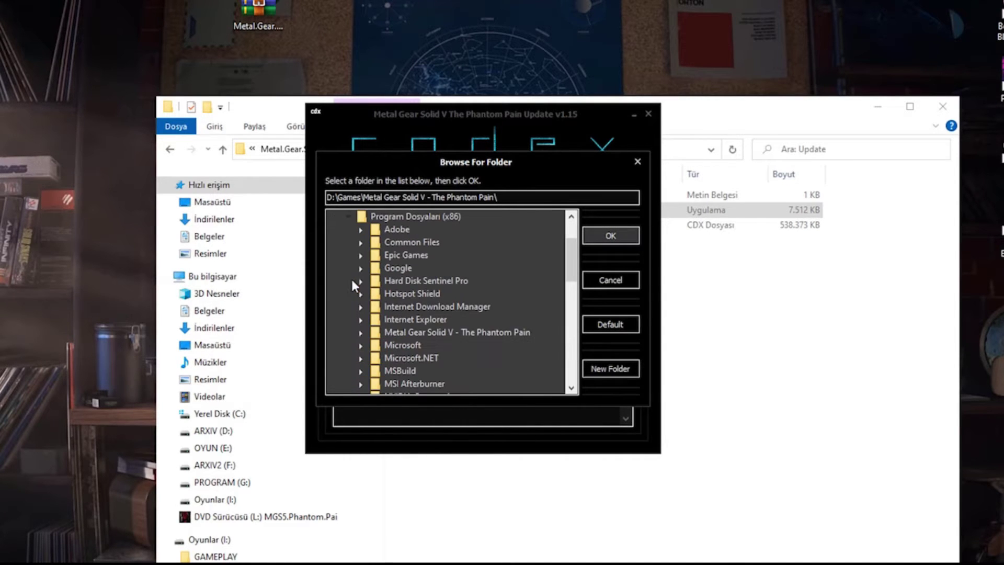
click(451, 333)
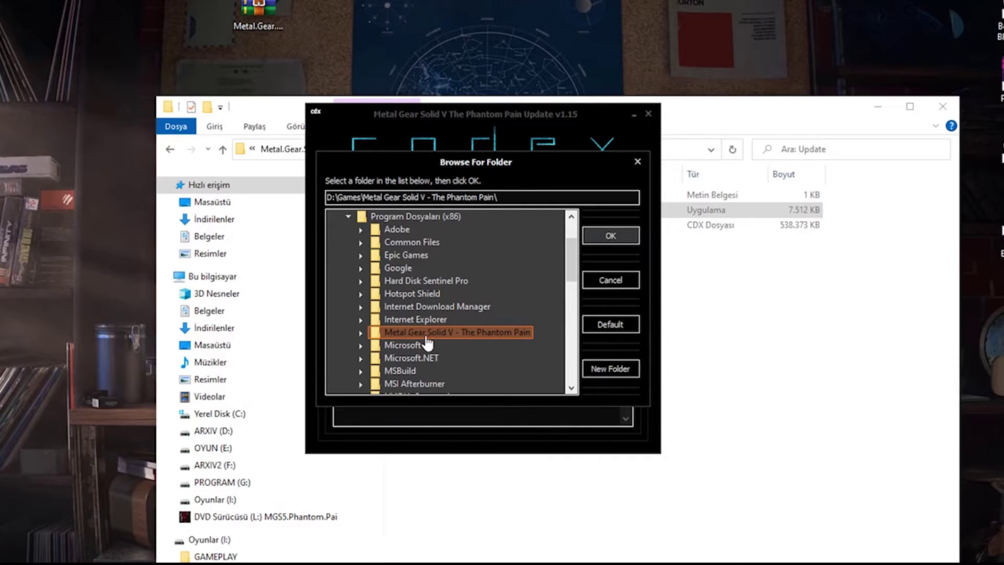
click(610, 236)
click(572, 284)
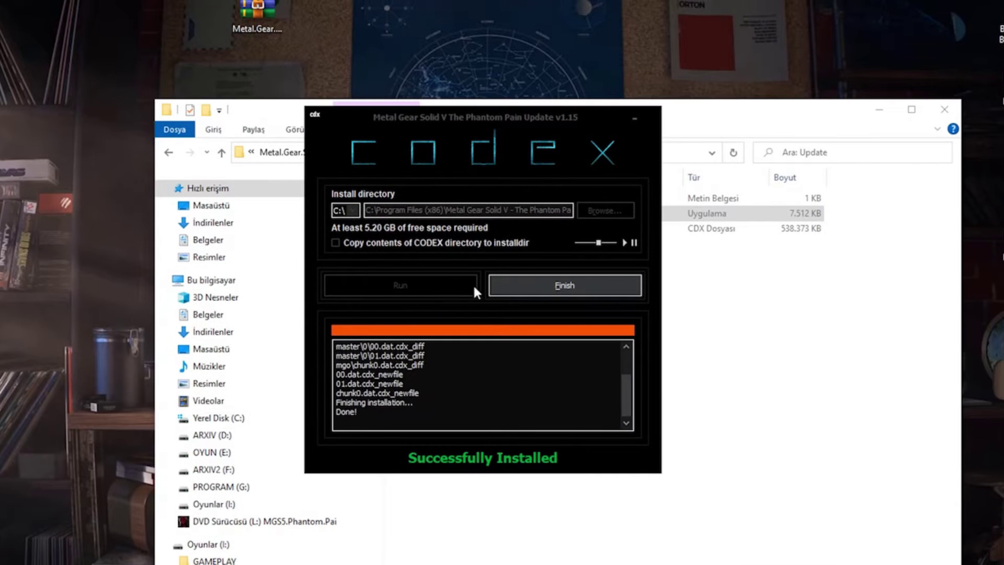
click(570, 286)
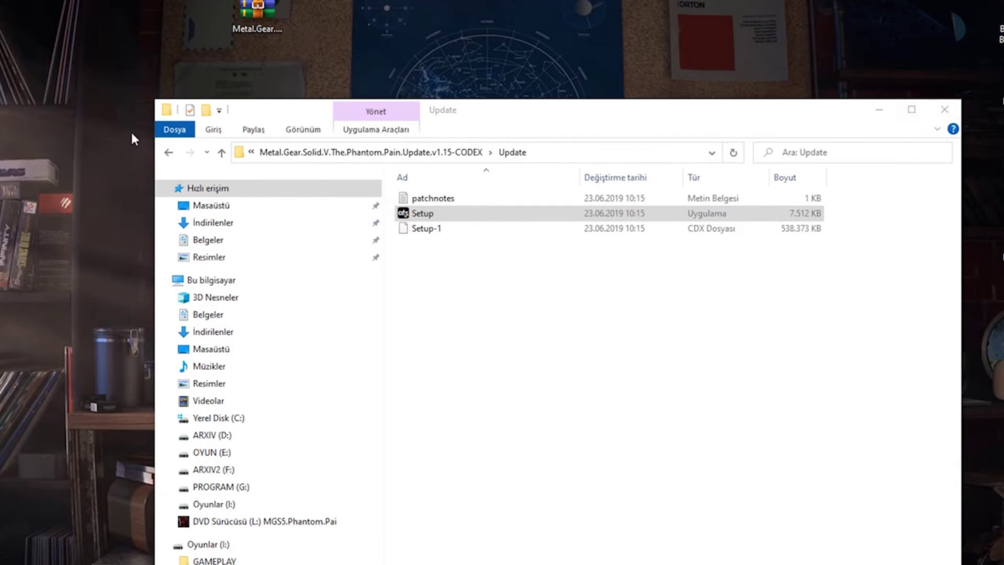
- Copy all five files from the update's CODEX folder to the clipboard and close the folder window
click(167, 152)
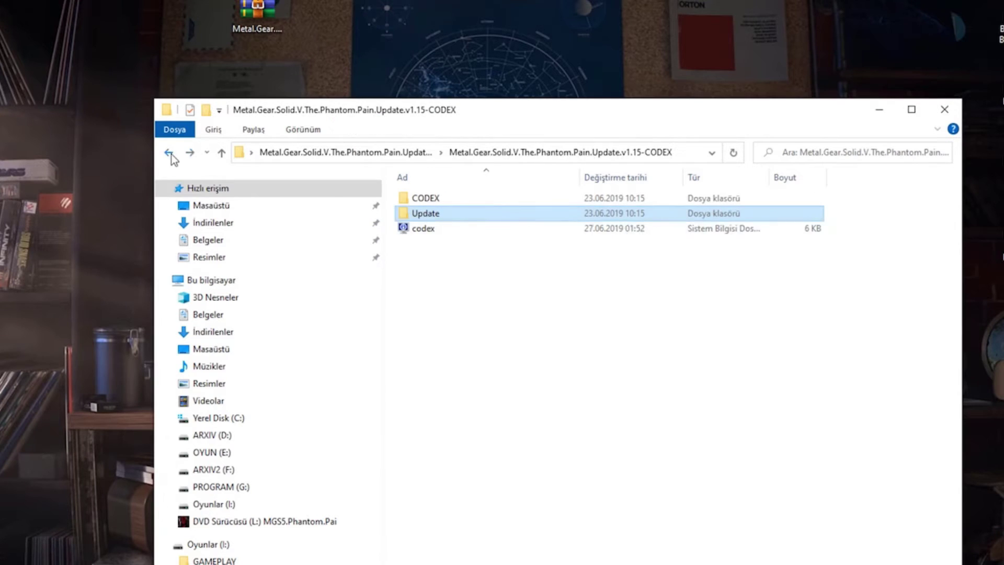
double_click(454, 201)
drag(463, 328, 408, 191)
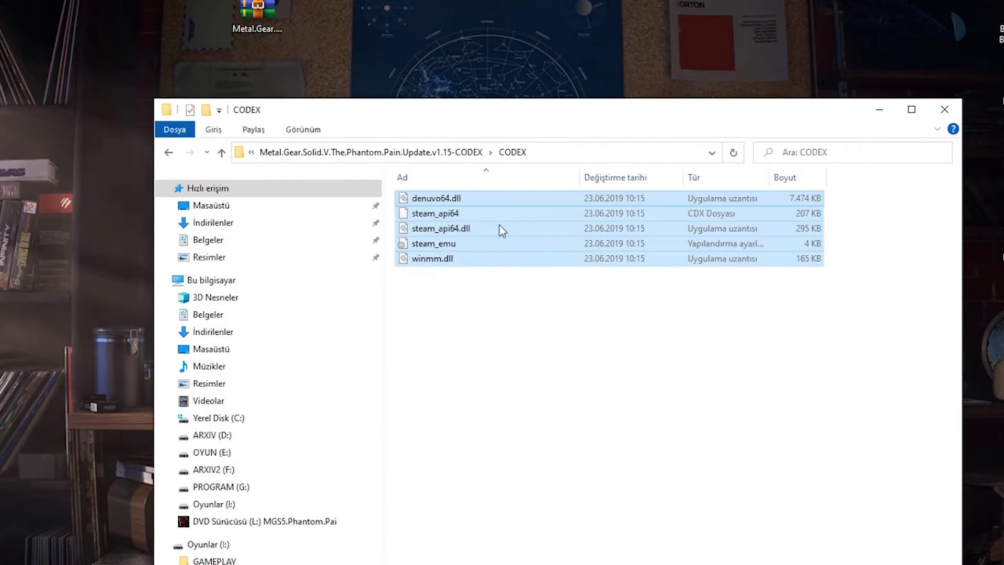
right_click(453, 230)
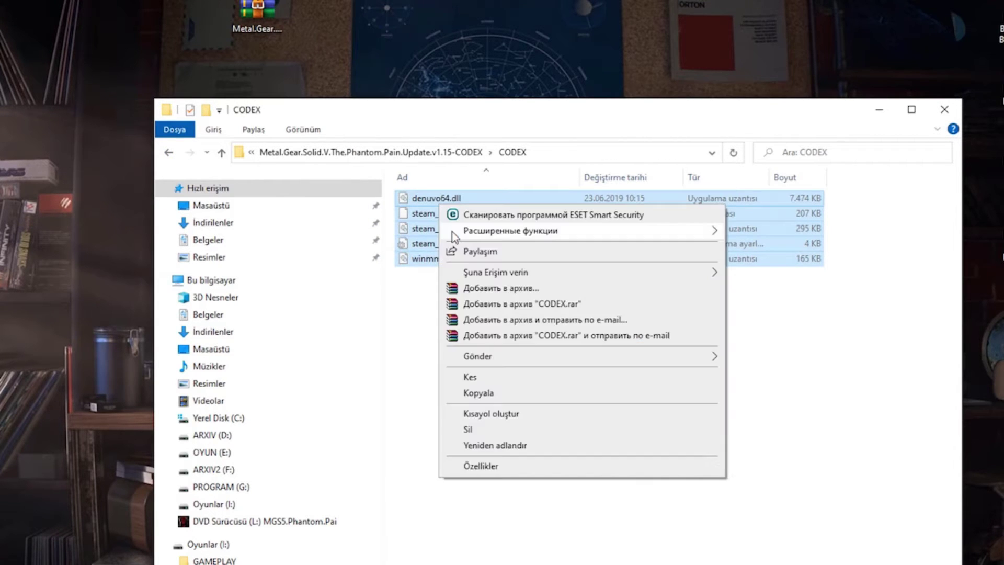
click(470, 393)
click(944, 110)
click(306, 248)
right_click(305, 254)
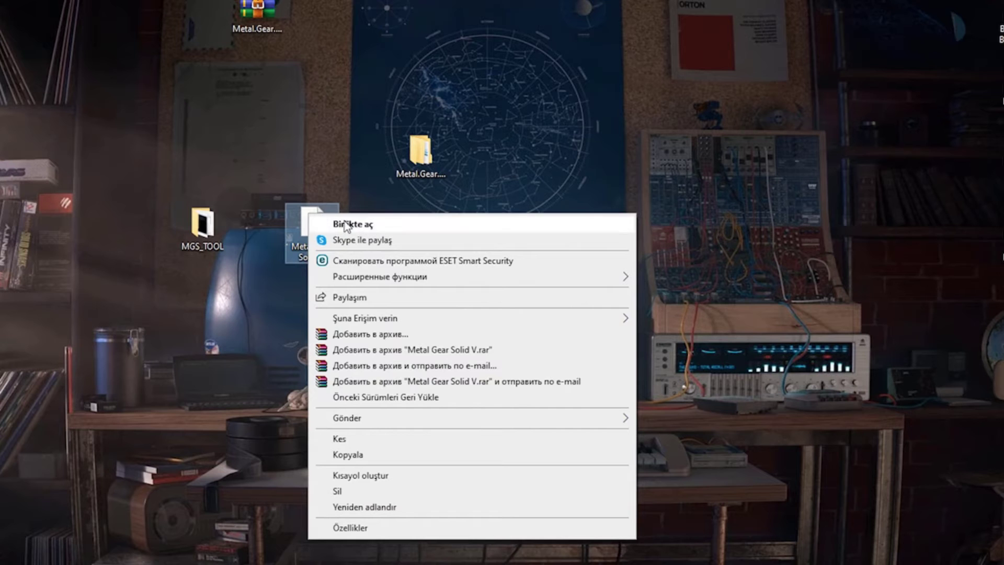
click(270, 305)
- Open the game's install folder, Metal Gear Solid V - The Phantom Pain, in Program Dosyaları (x86) on drive C
key(super+e)
double_click(511, 344)
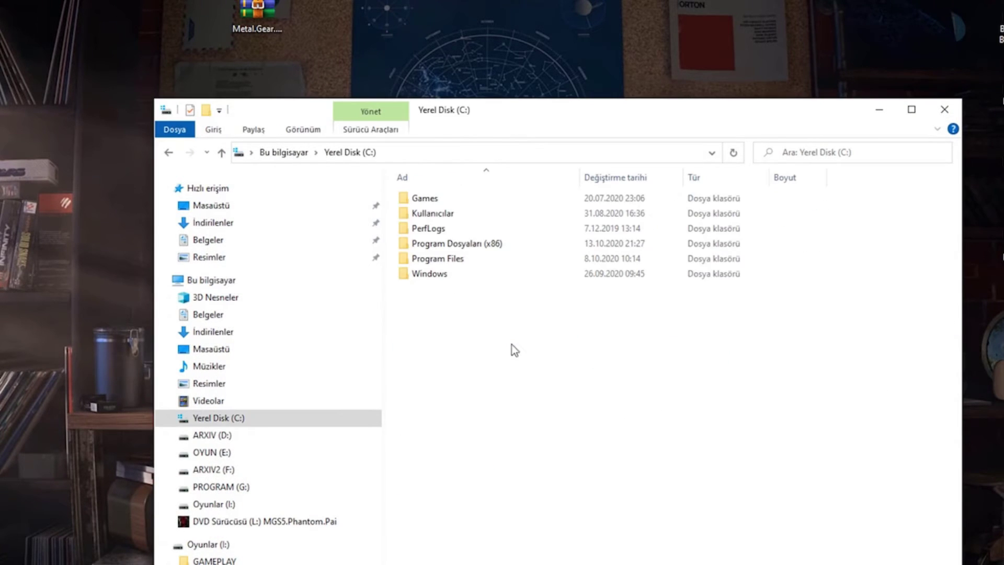
double_click(463, 243)
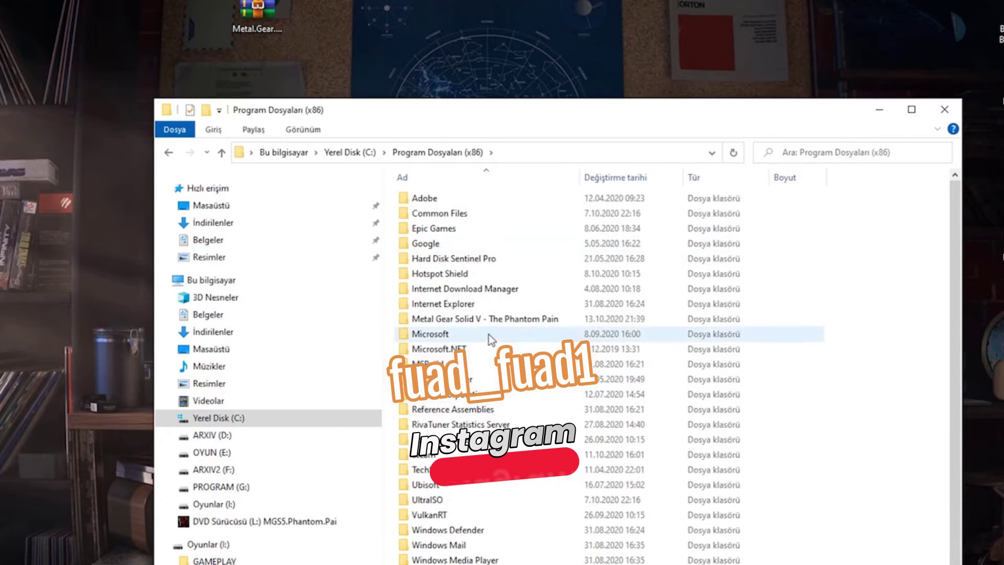
double_click(492, 321)
- Paste the five CODEX files into the game's install folder, replacing the existing steam_api64.dll and granting administrator permission
right_click(447, 438)
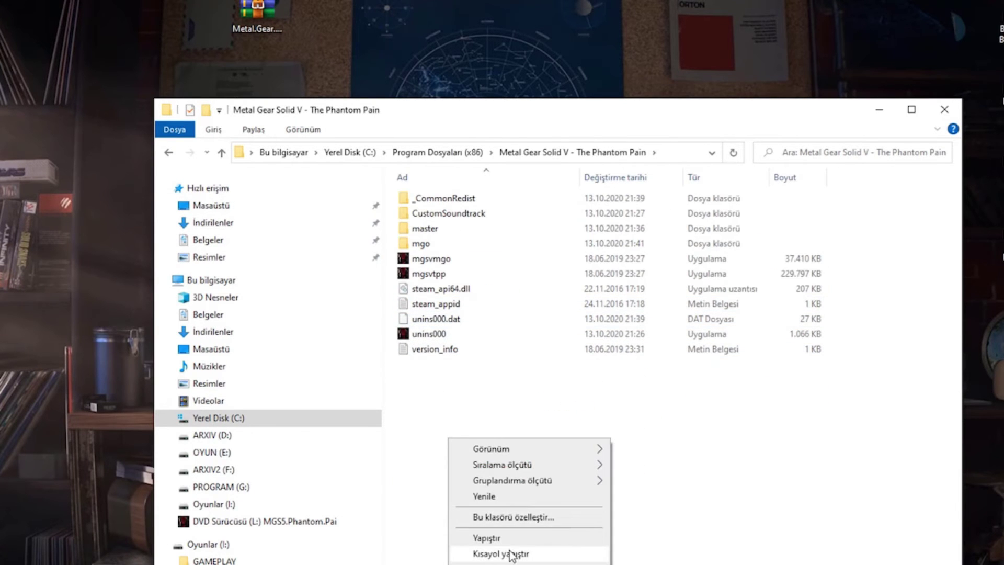
click(489, 538)
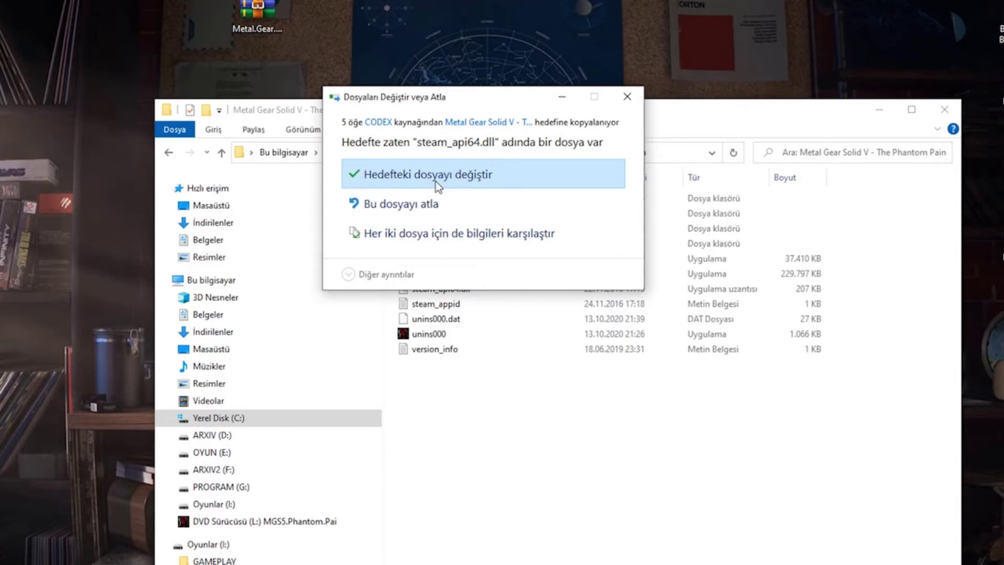
click(435, 181)
click(439, 224)
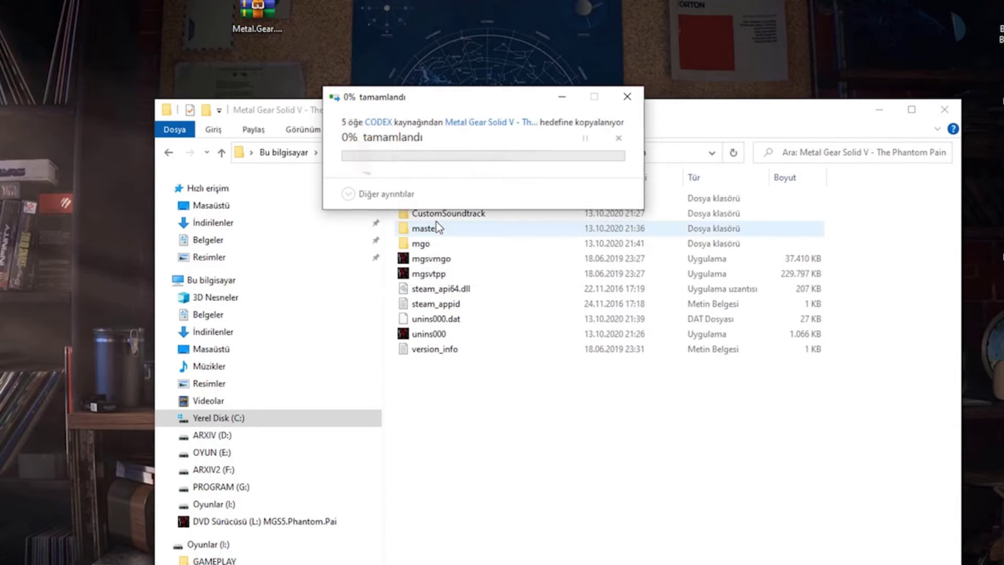
click(377, 204)
click(443, 218)
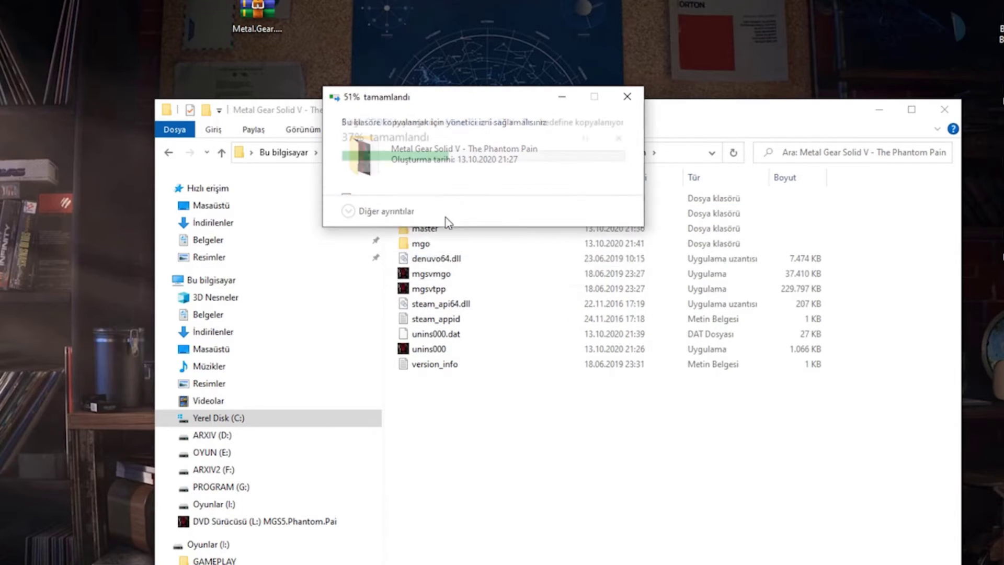
- Move the folder window aside and delete the Metal Gear Solid V file from the desktop
drag(435, 115, 549, 238)
right_click(300, 227)
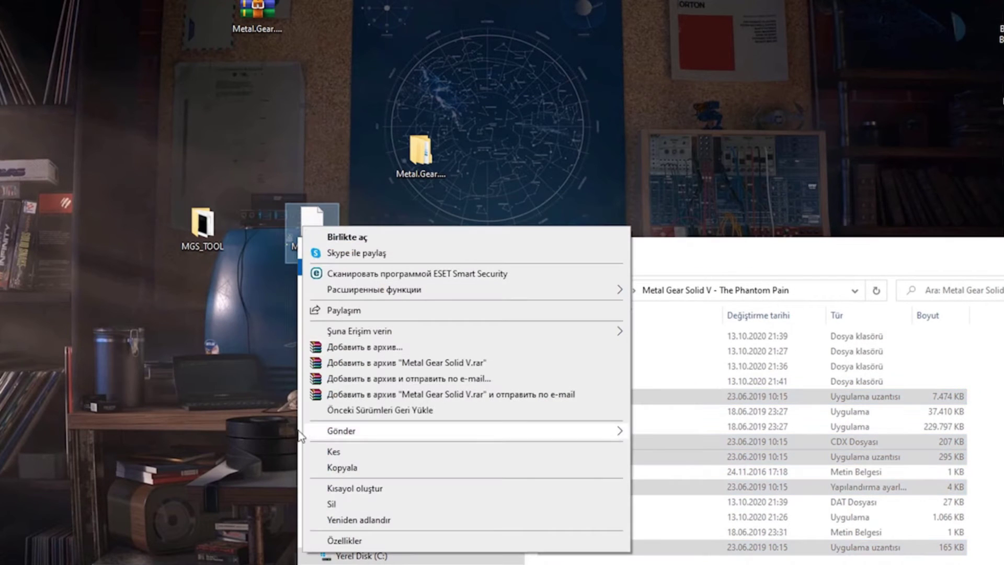
click(331, 503)
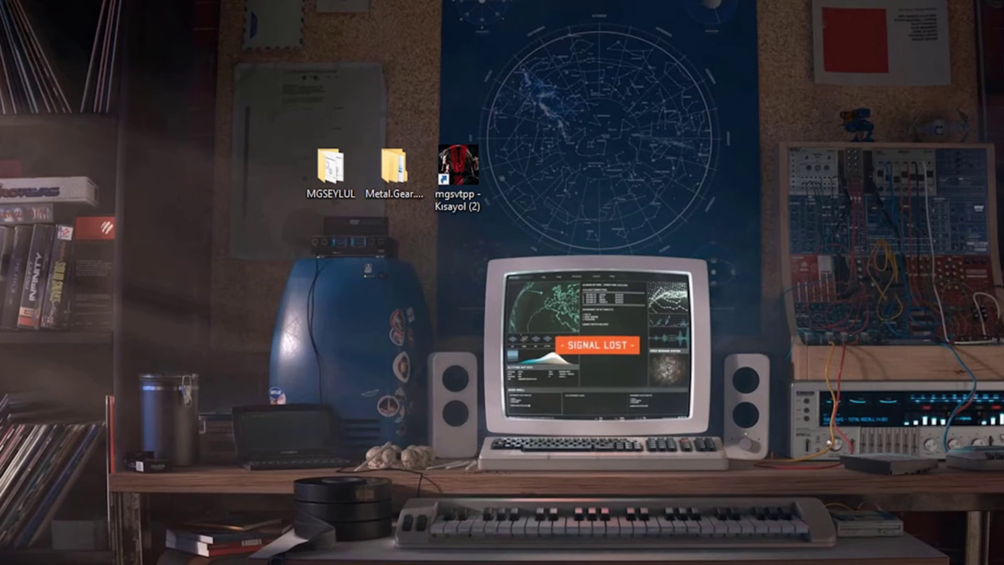
- Open the MGSEYLUL folder on the desktop and run patch script 1 for 00.dat
click(455, 170)
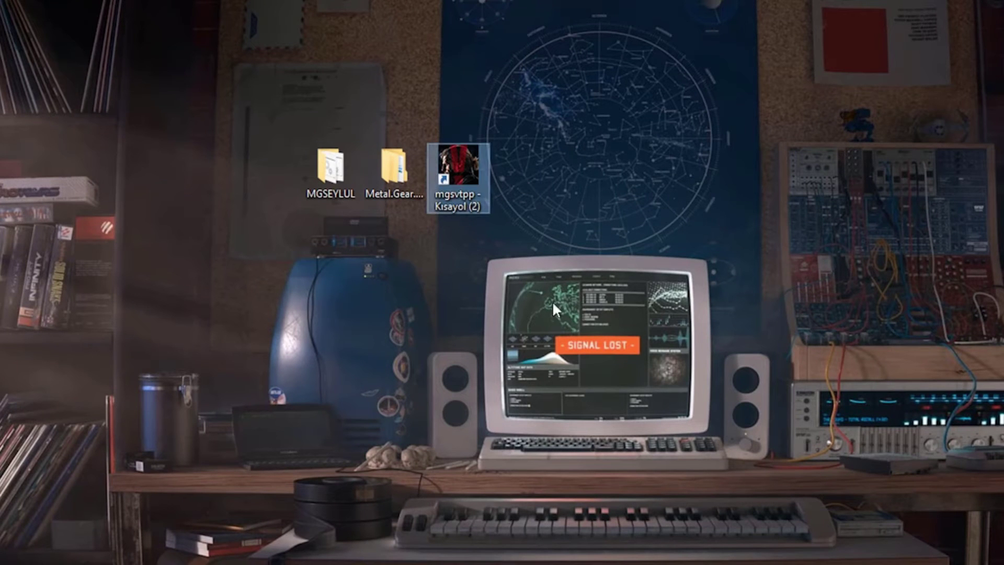
double_click(333, 184)
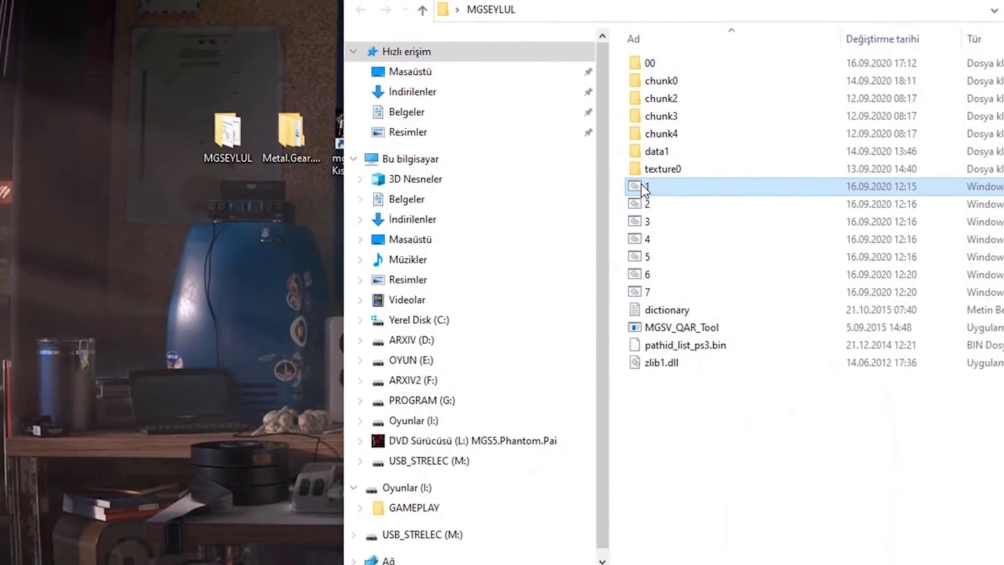
double_click(643, 187)
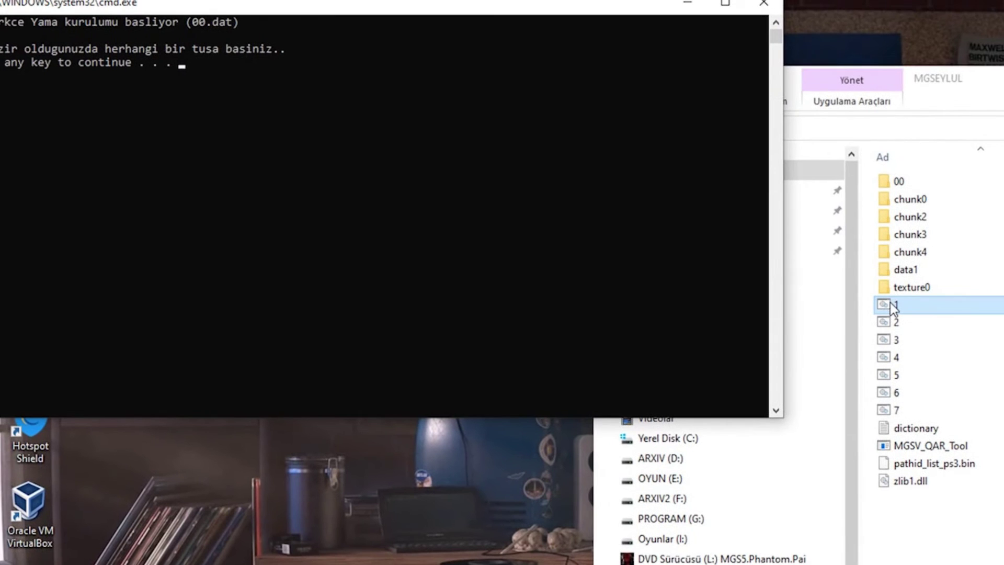
key(Return)
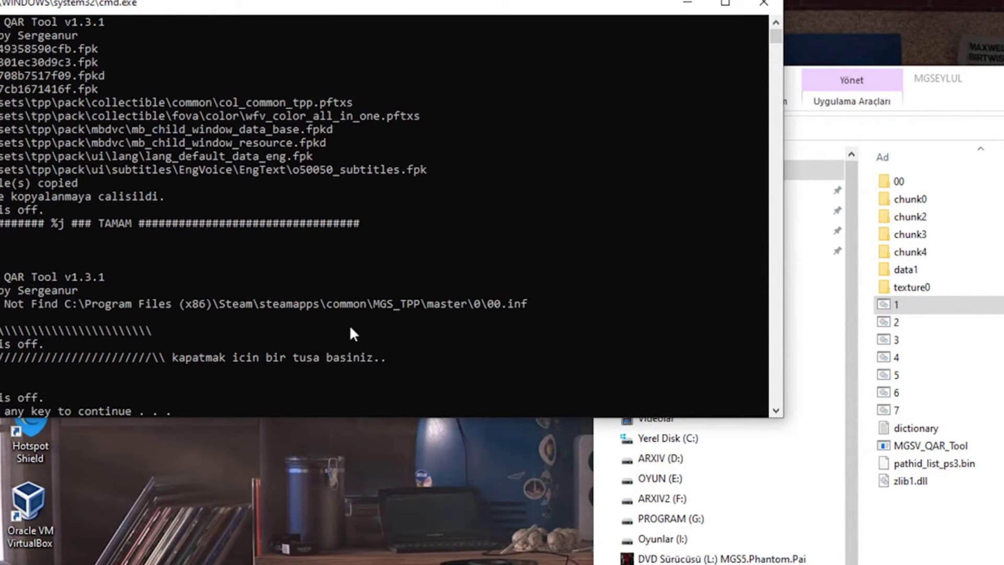
- Examine the target path reported in the patch script's output and close the console window
drag(80, 4, 559, 45)
drag(290, 50, 315, 50)
click(440, 349)
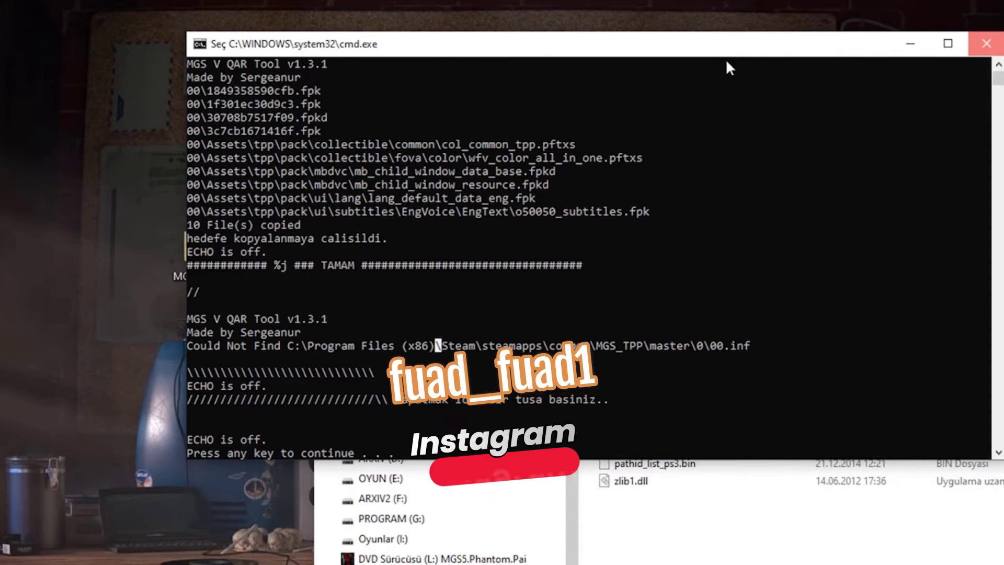
click(983, 46)
- Locate the game's files from the mgsvtpp shortcut and cut the Metal Gear Solid V - The Phantom Pain folder from Program Dosyaları (x86)
drag(437, 95, 655, 158)
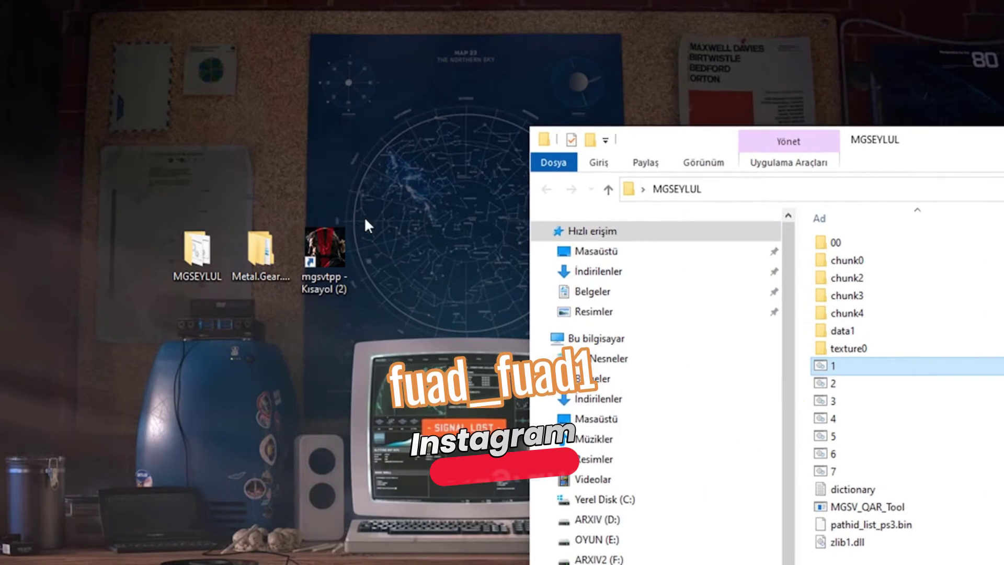
right_click(330, 259)
click(400, 293)
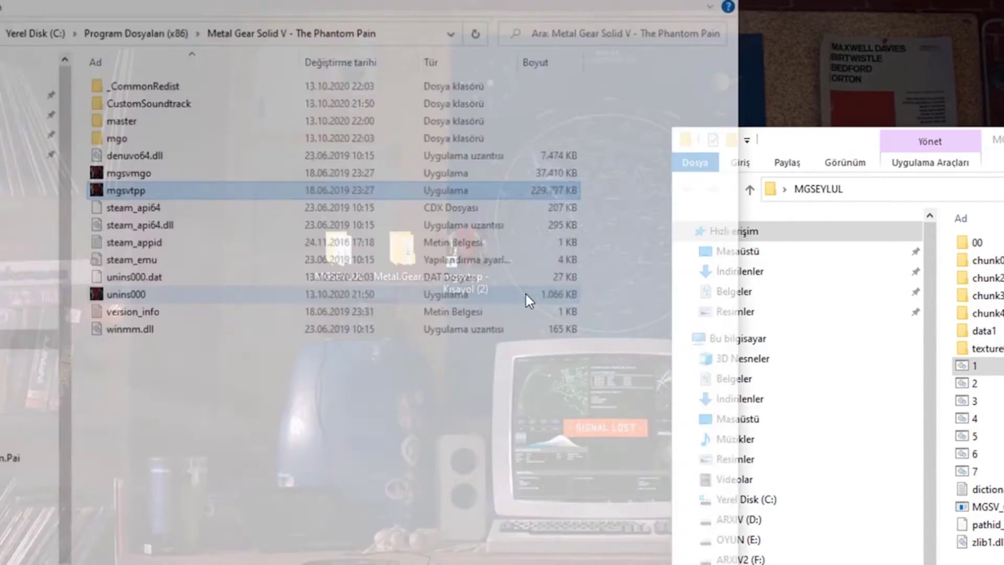
click(188, 30)
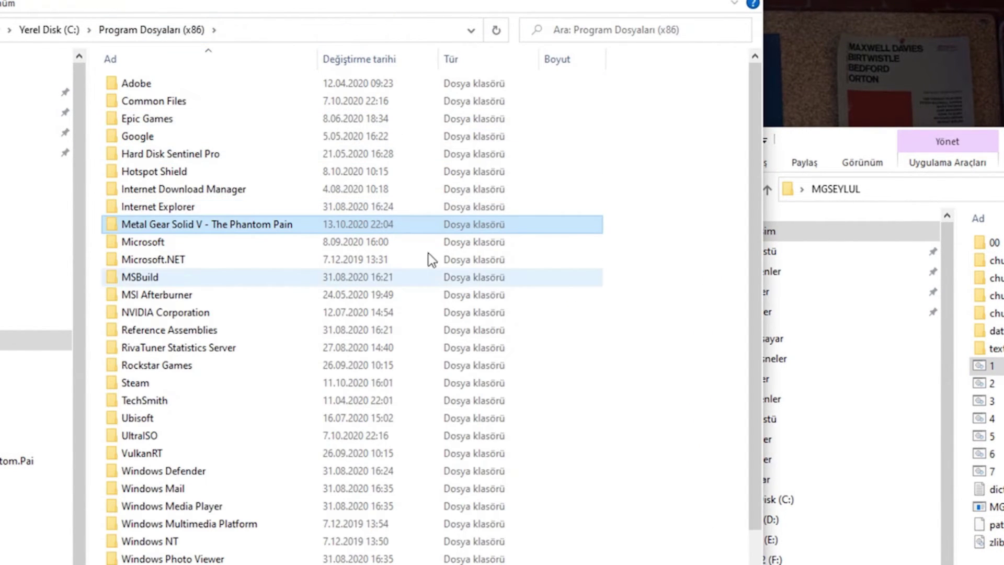
right_click(218, 227)
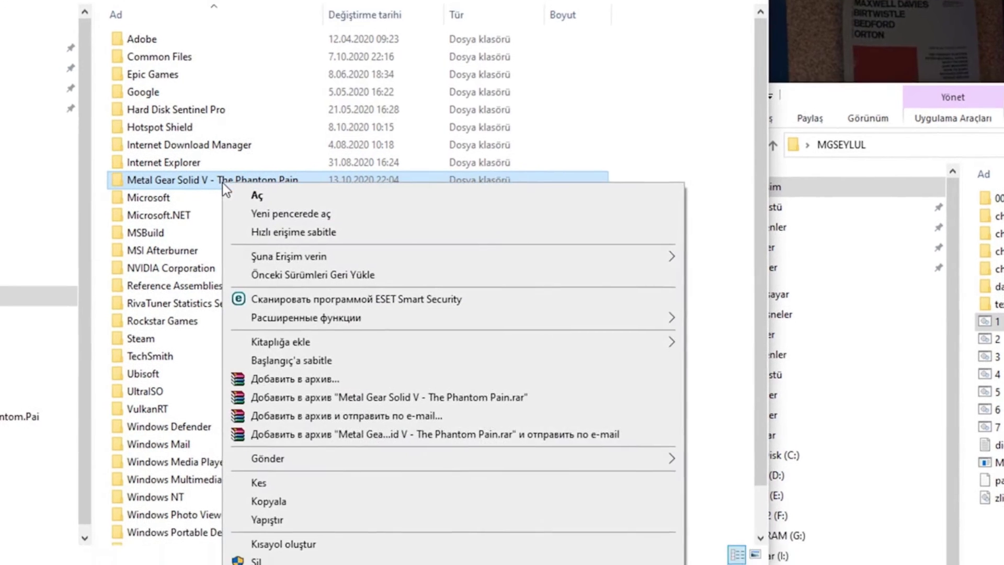
click(281, 428)
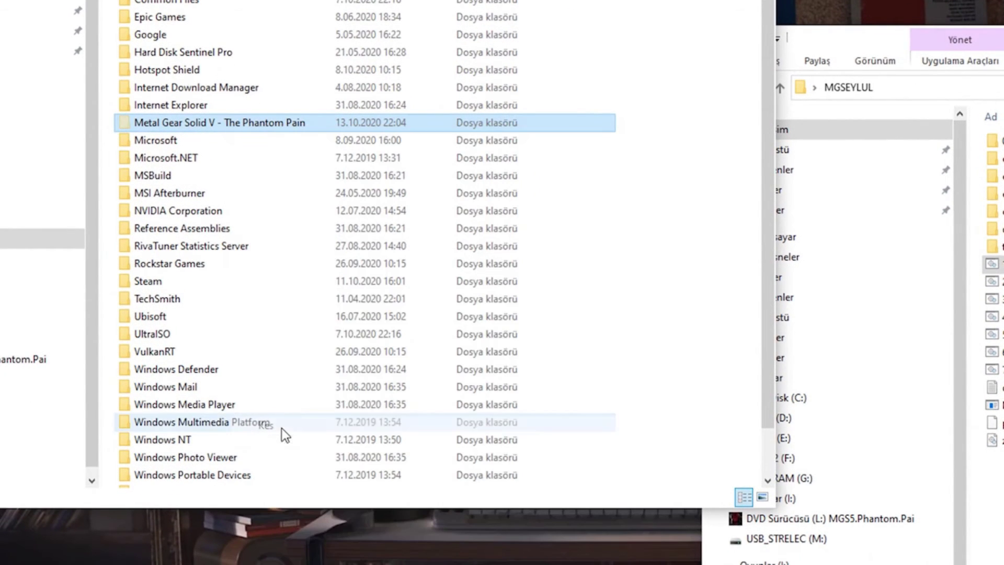
- Open the common folder under Steam\steamapps in Program Dosyaları (x86) and check the contents of its MGS_TPP folder
click(155, 287)
double_click(155, 287)
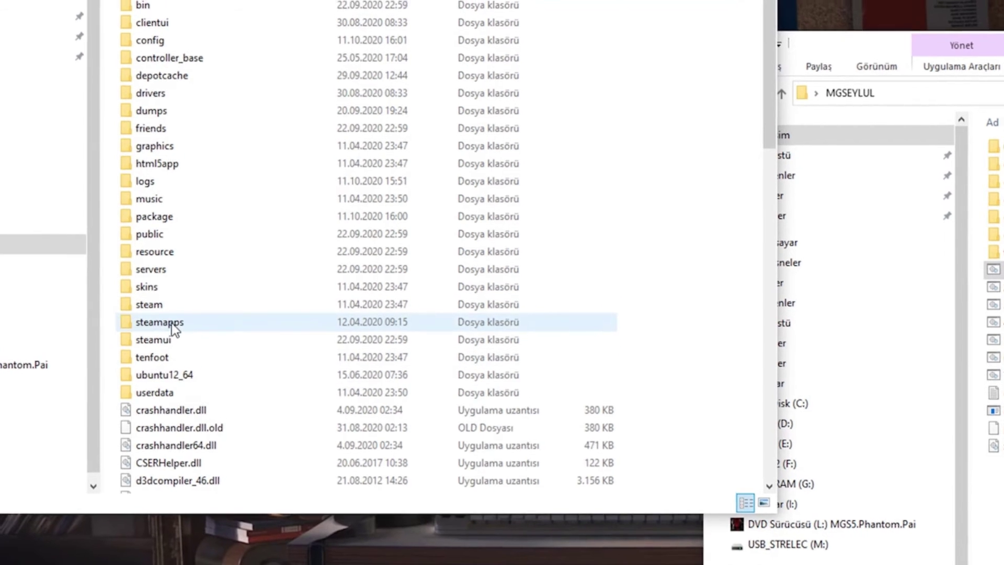
double_click(171, 321)
double_click(171, 55)
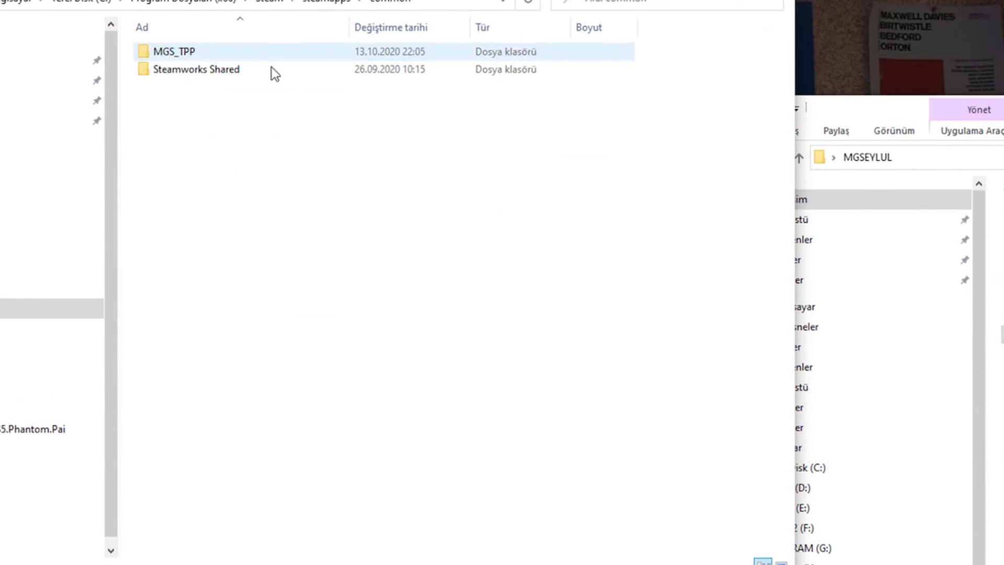
double_click(189, 55)
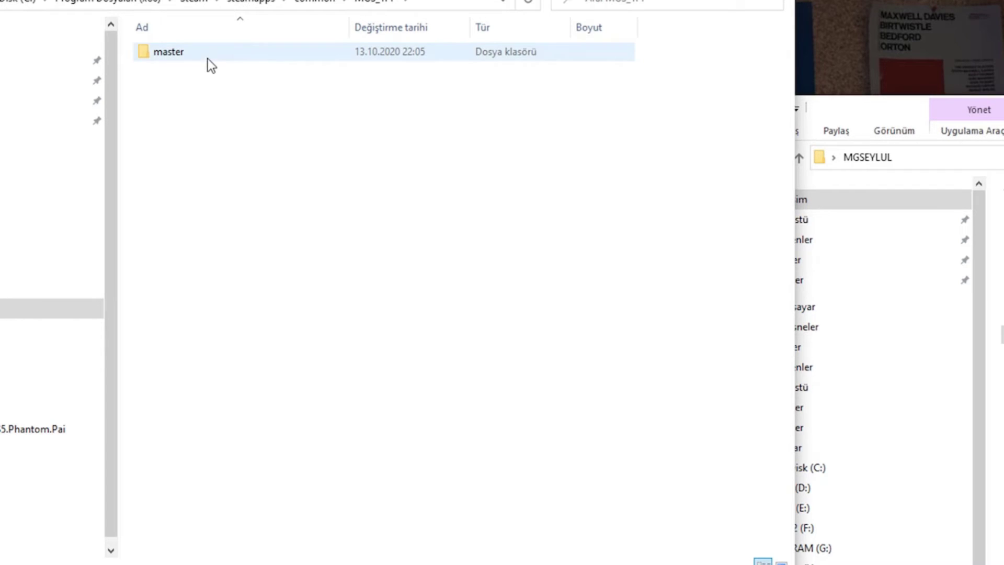
key(BackSpace)
key(BackSpace)
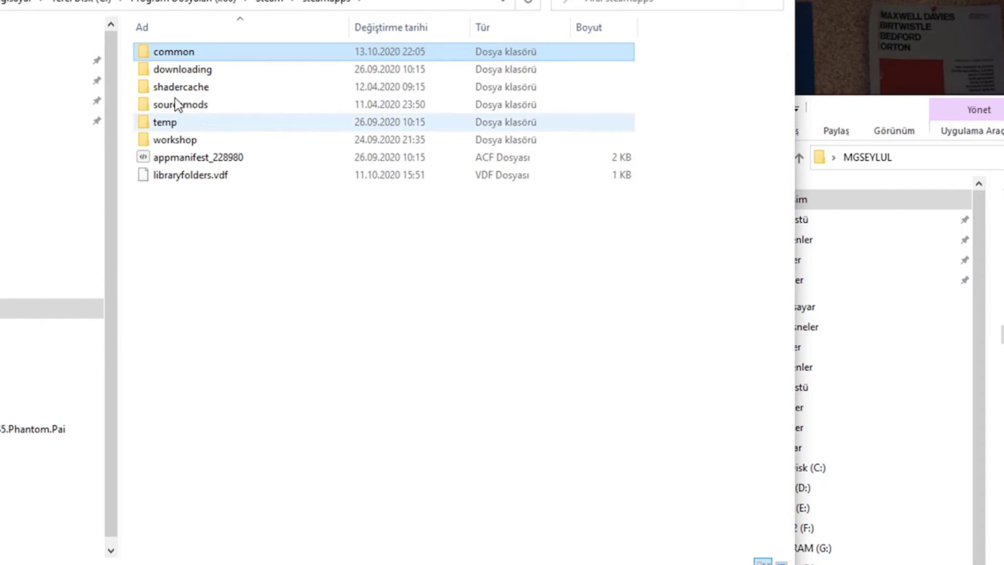
double_click(161, 55)
- Delete the MGS_TPP folder from Steam's common folder and paste the cut game folder there
right_click(165, 58)
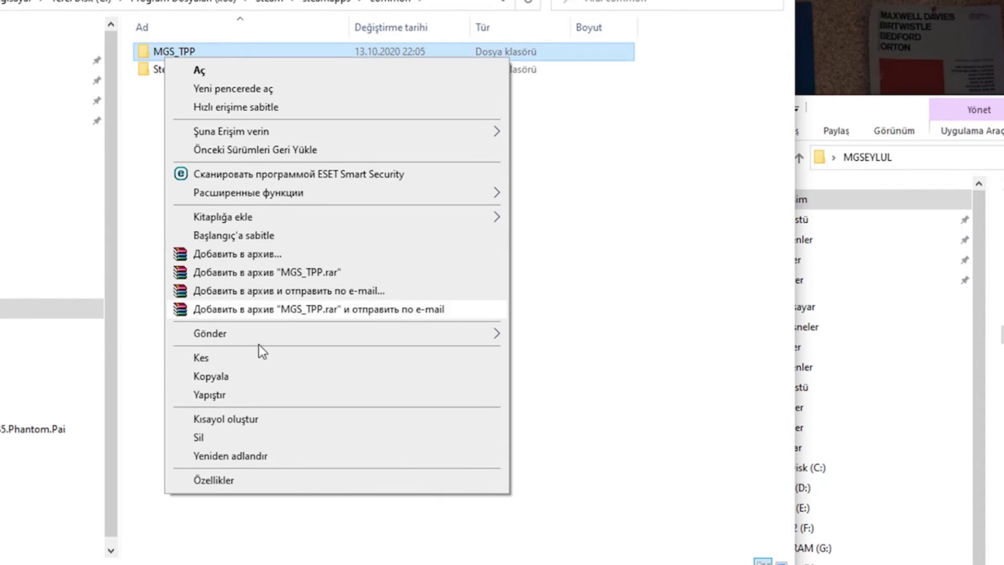
click(237, 437)
right_click(236, 200)
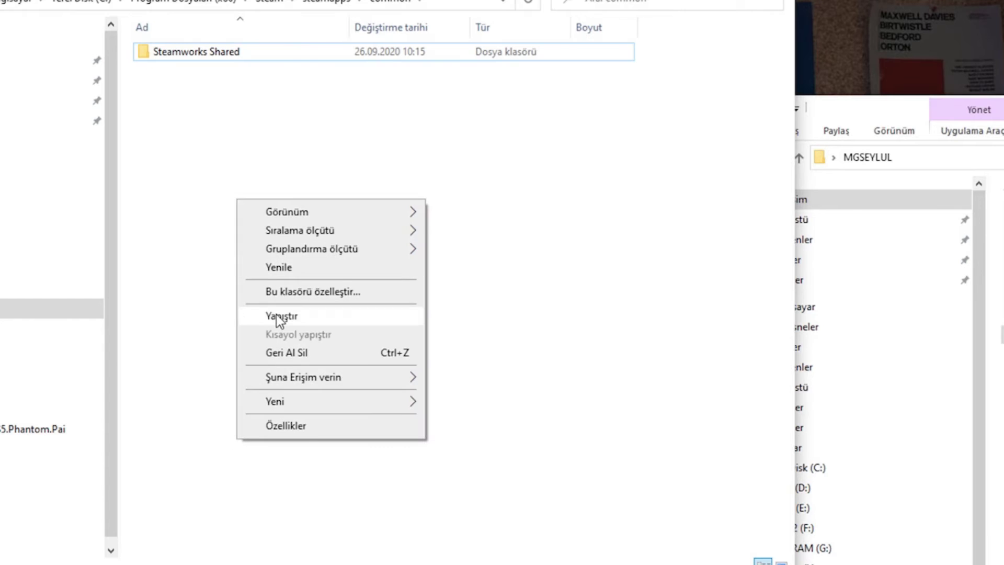
click(277, 315)
click(603, 268)
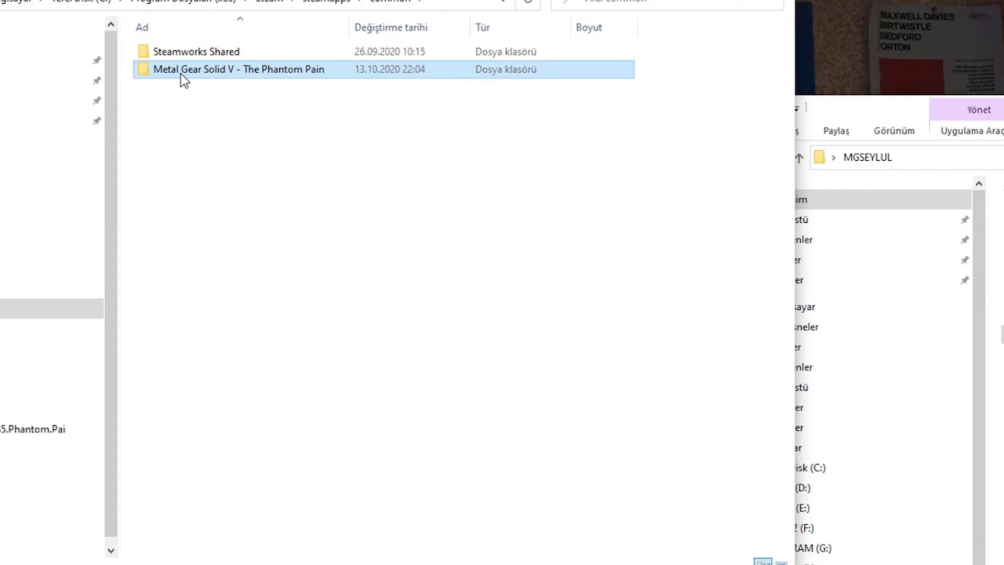
- Arrange the folder windows side by side, run patch scripts 1 and 3 from MGSEYLUL and close the console window
drag(325, 1, 286, 4)
drag(863, 107, 700, 33)
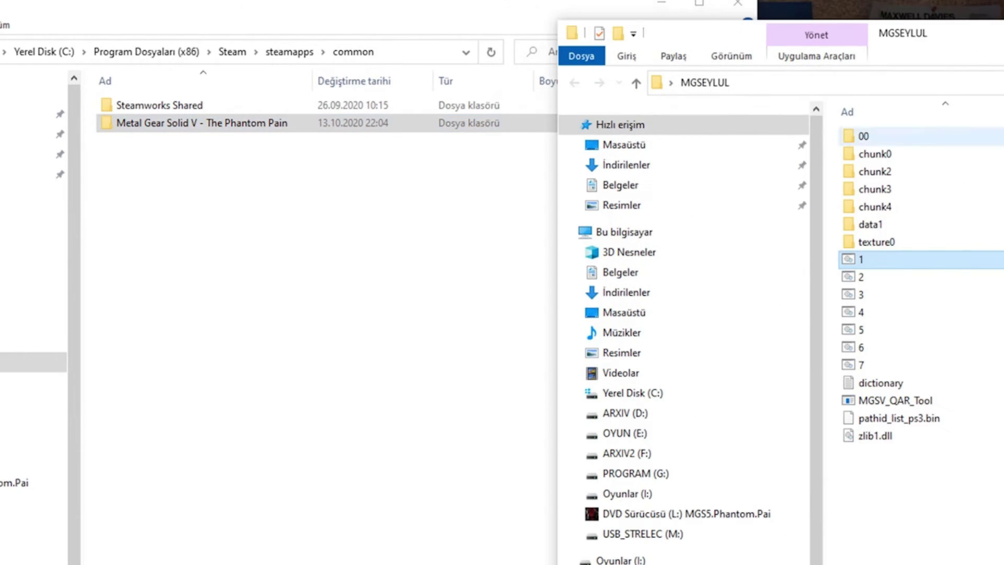
double_click(855, 260)
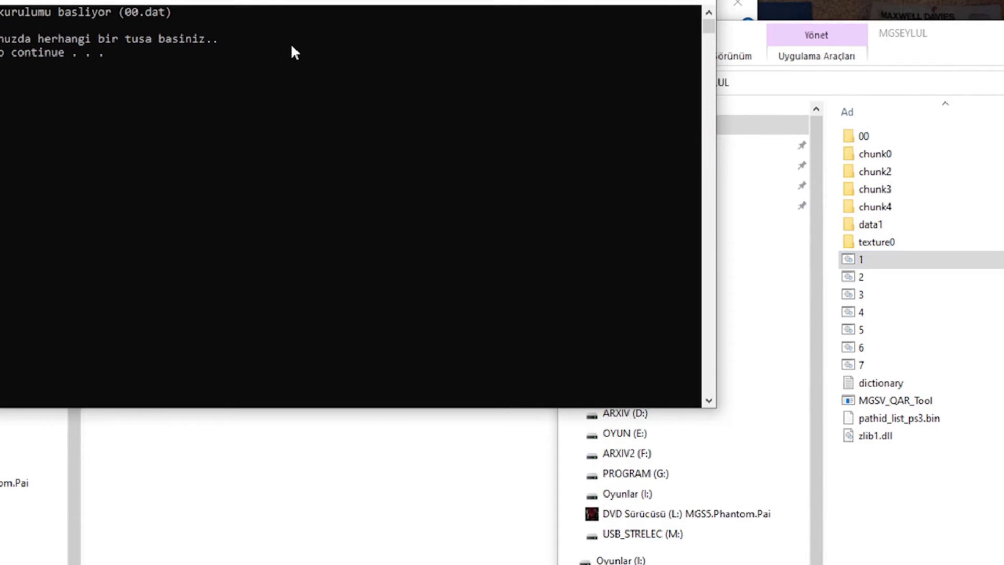
key(Return)
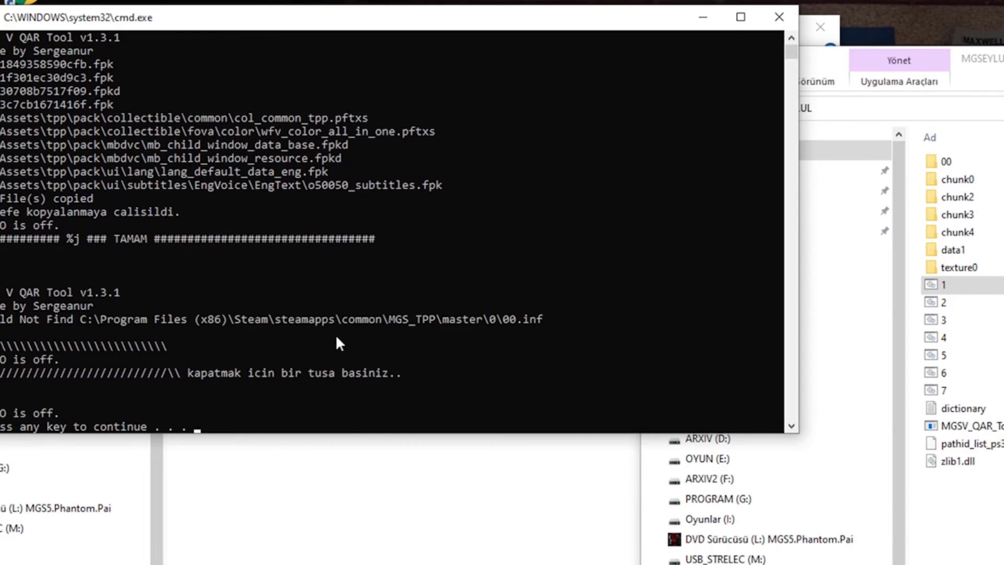
key(Return)
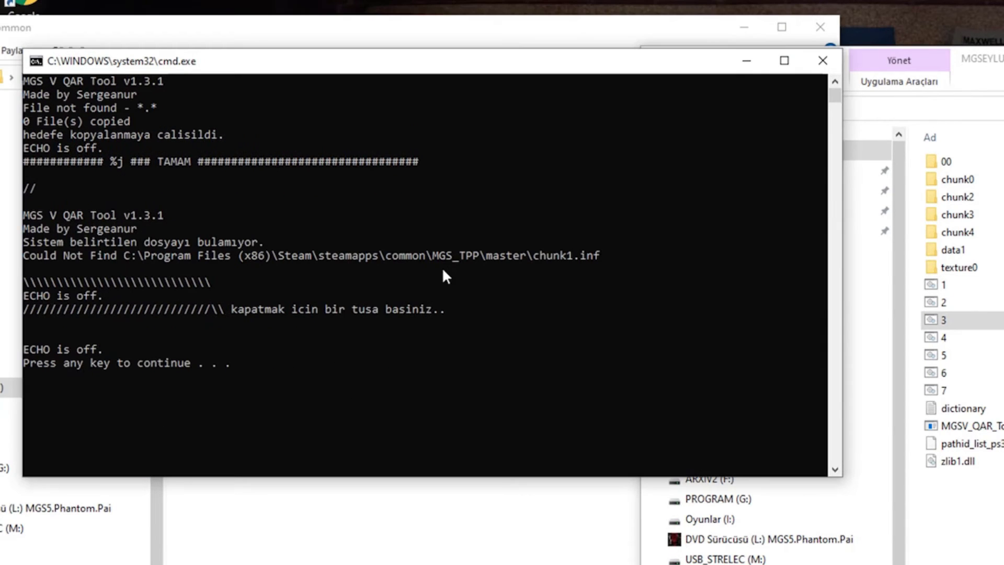
click(820, 62)
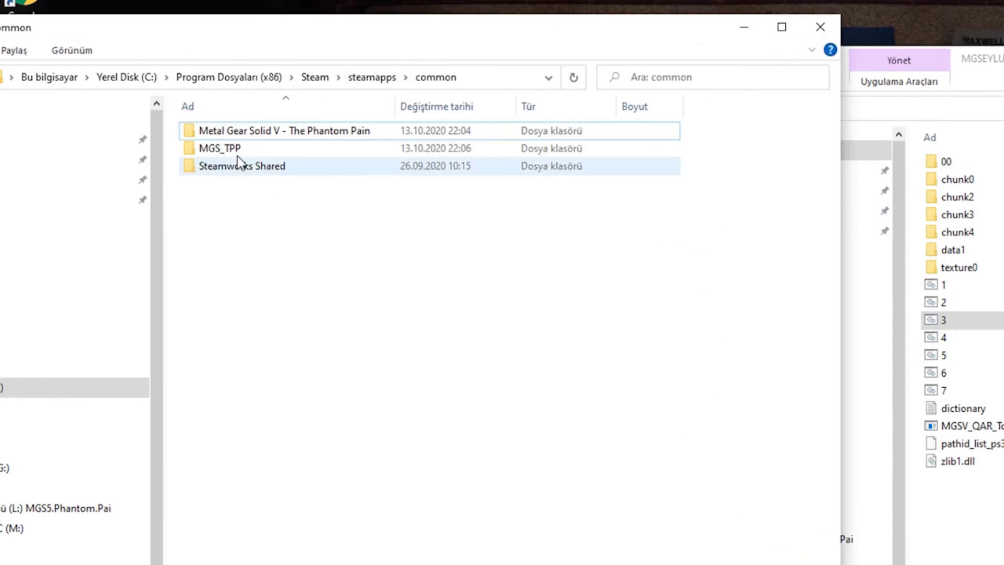
- Try to rename the Metal Gear Solid V - The Phantom Pain folder to MGS_TPP, declining the folder merge
click(235, 155)
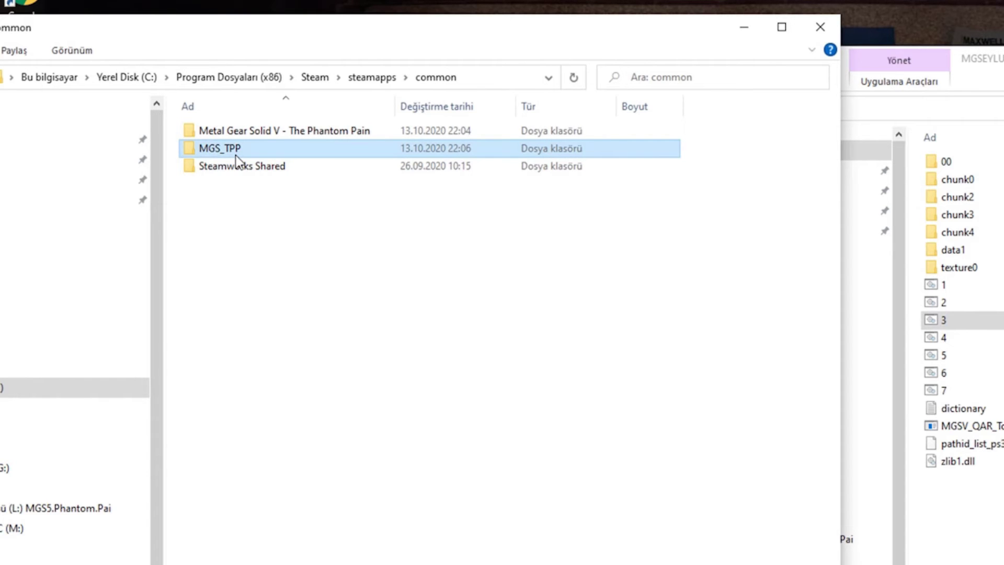
right_click(235, 155)
click(277, 207)
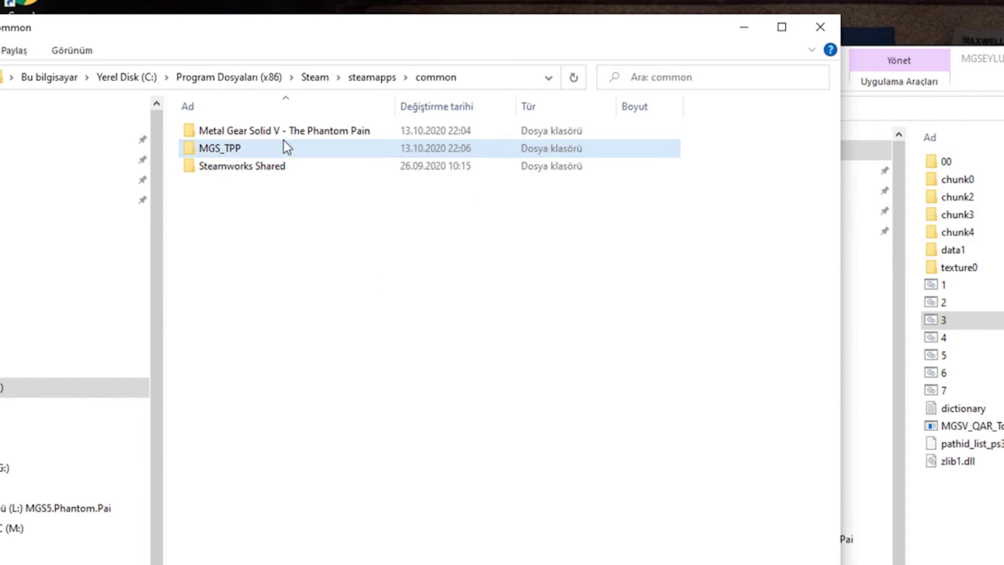
click(280, 133)
click(280, 133)
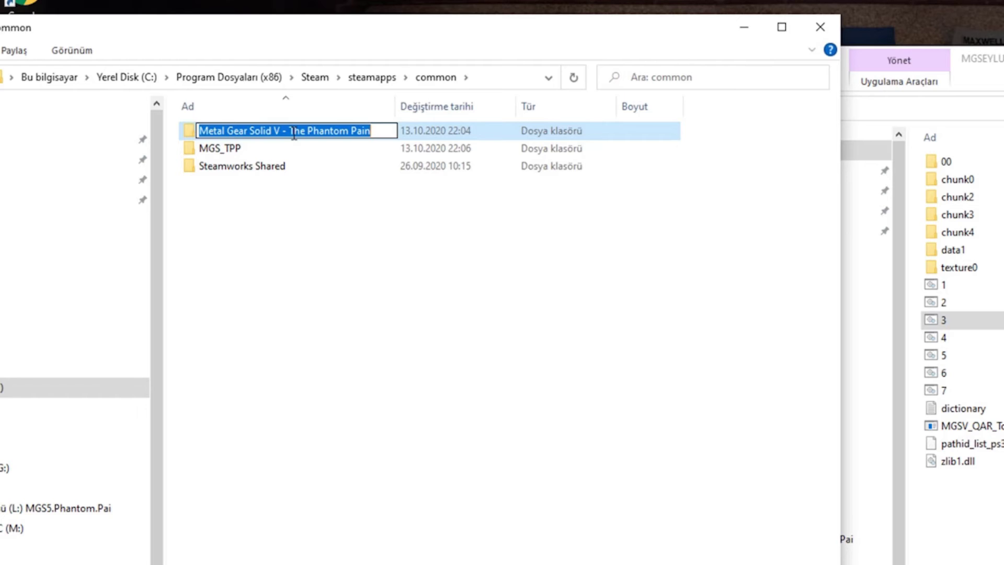
key(Return)
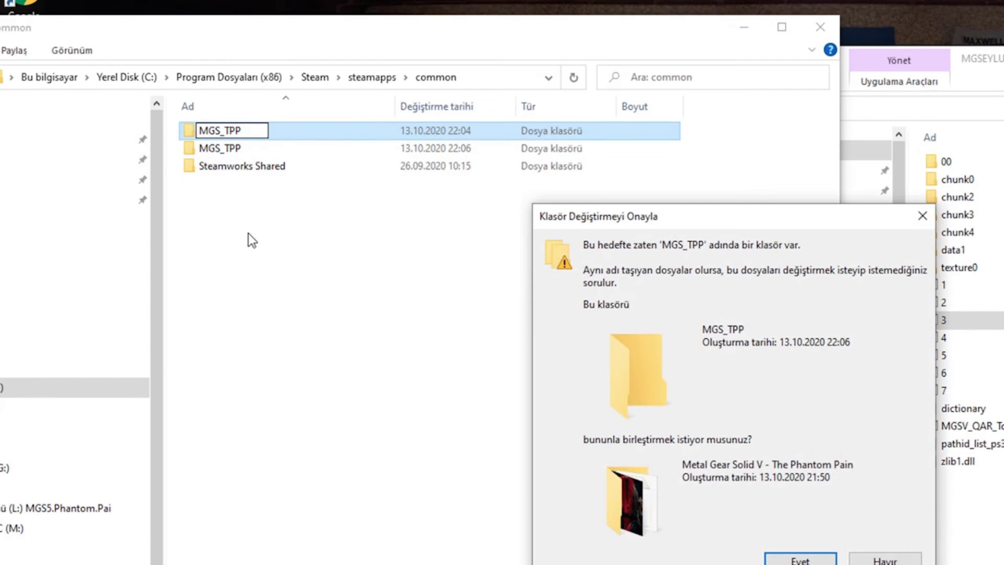
click(852, 560)
- Delete the script-made MGS_TPP folder from common and rename the Metal Gear Solid V - The Phantom Pain folder to MGS_TPP
click(232, 151)
right_click(232, 152)
click(292, 511)
click(278, 130)
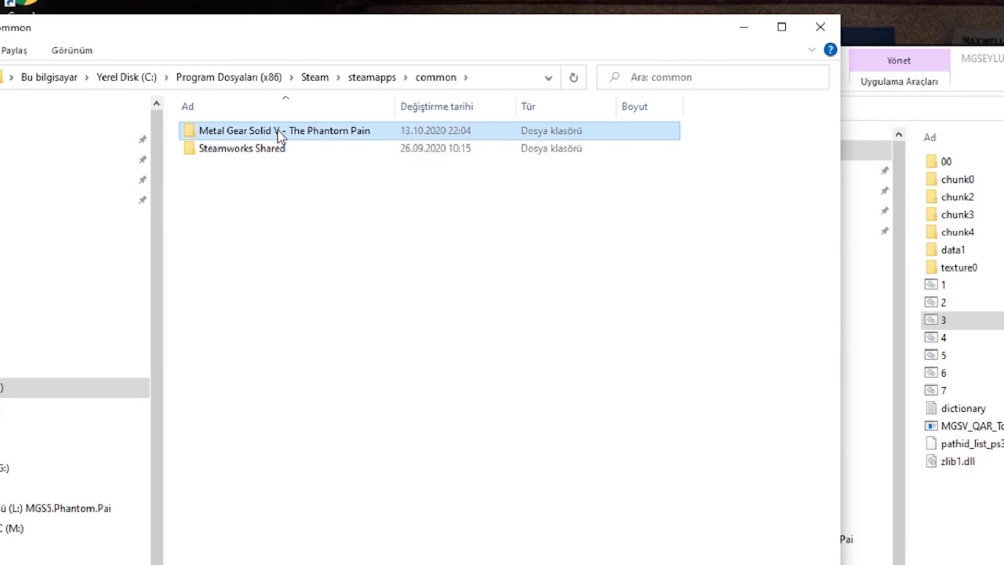
key(F2)
text(MGS_TPP)
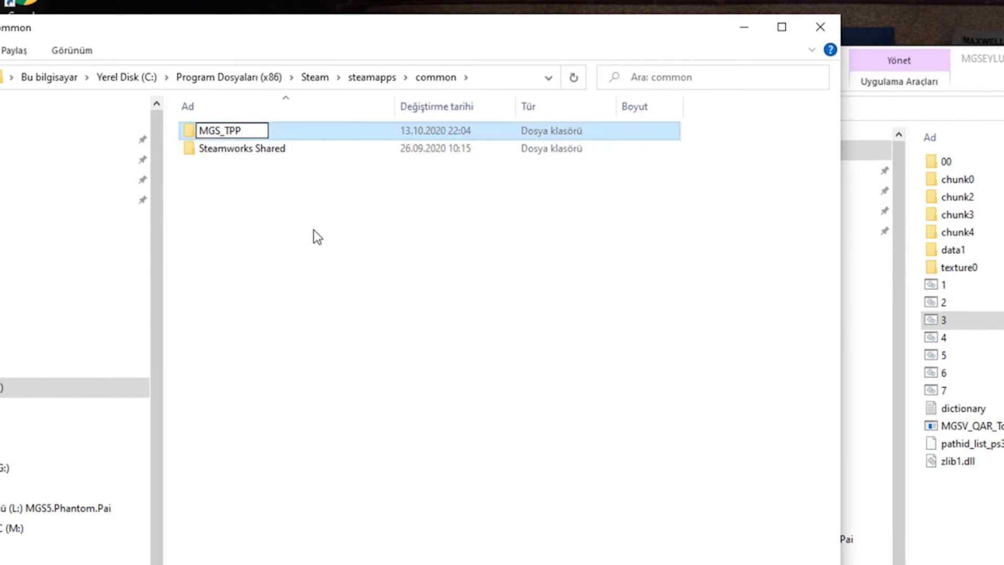
click(307, 231)
- Run patch script 1 from the MGSEYLUL folder, moving its console window aside, and close the console when the script ends
double_click(927, 288)
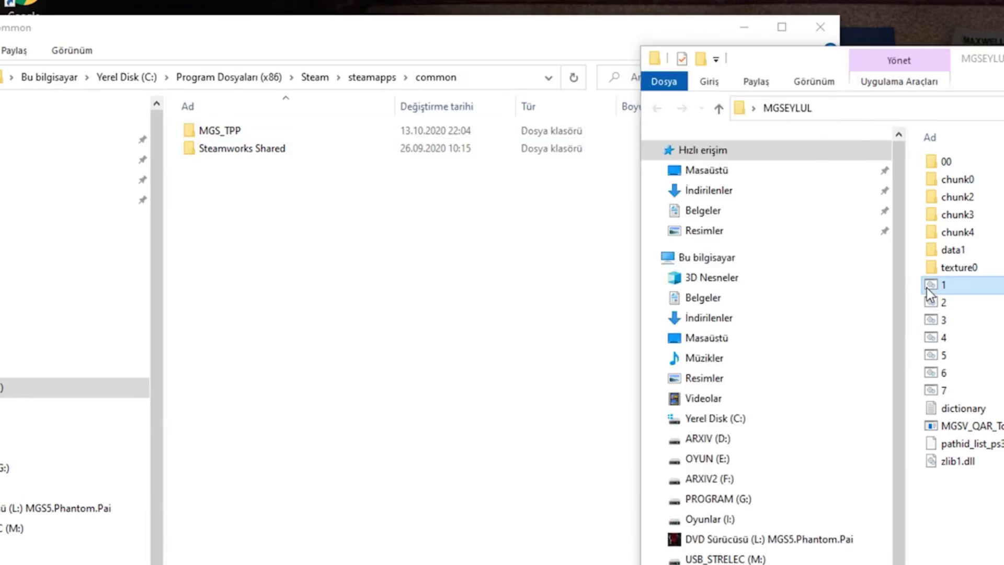
key(Return)
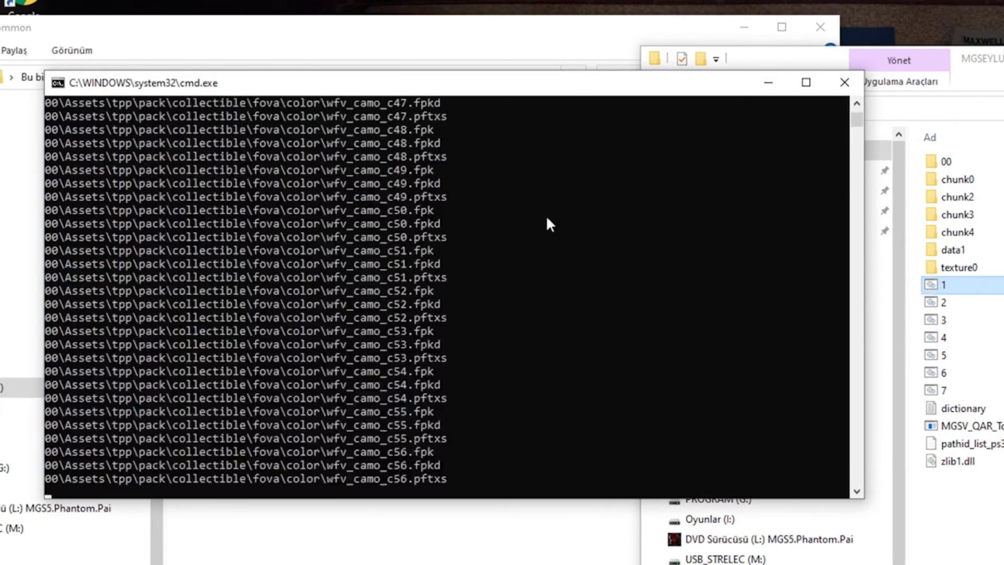
drag(178, 83, 531, 88)
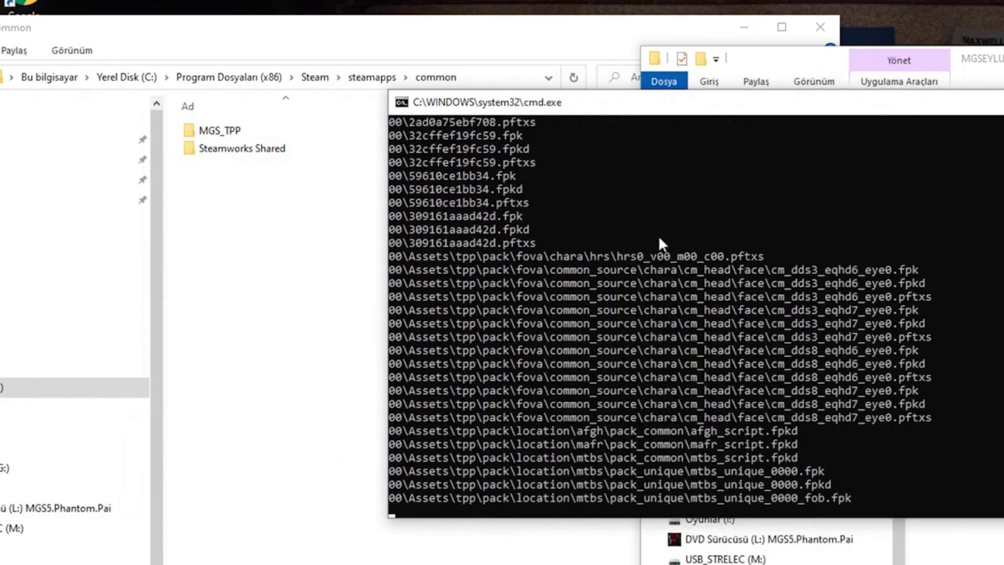
drag(562, 112, 423, 220)
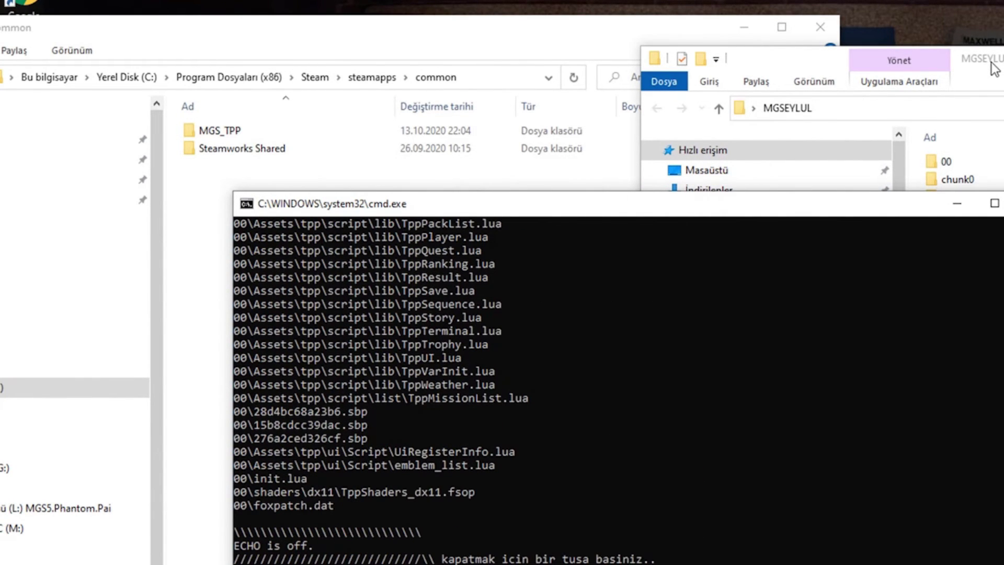
drag(873, 212, 809, 163)
key(Return)
- Run the remaining patch scripts 2 through 7 from the MGSEYLUL folder and close the last console window
double_click(956, 308)
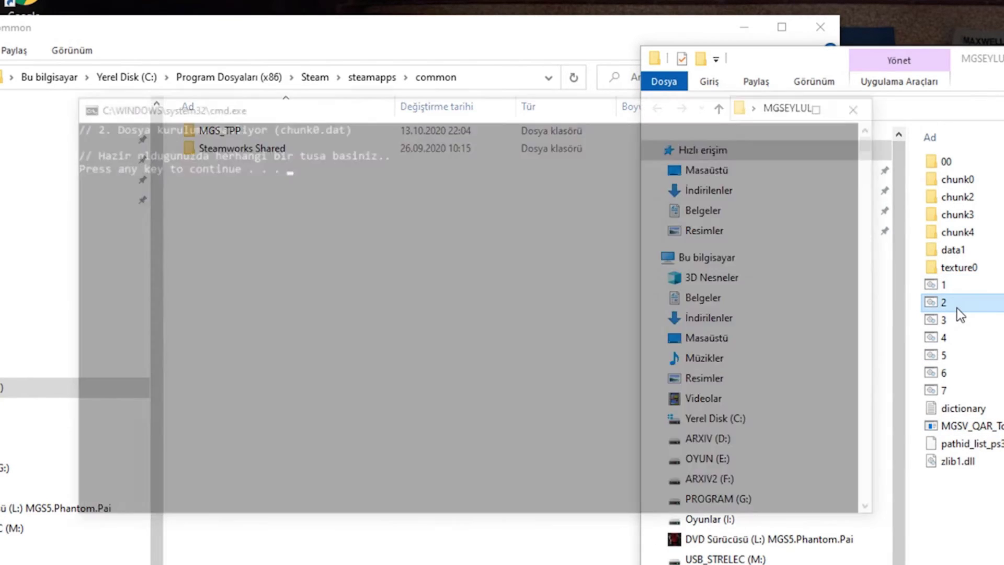
key(Return)
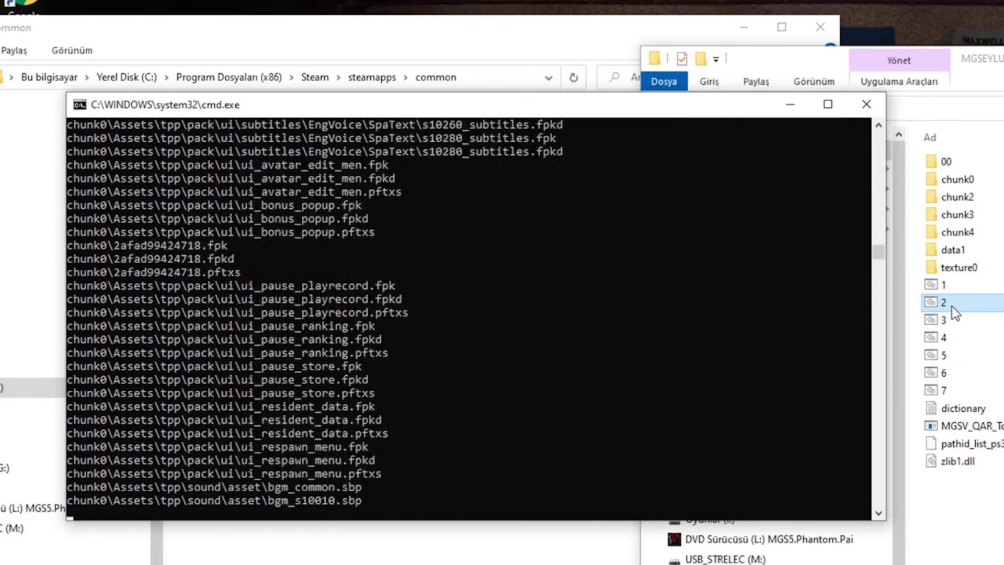
double_click(943, 320)
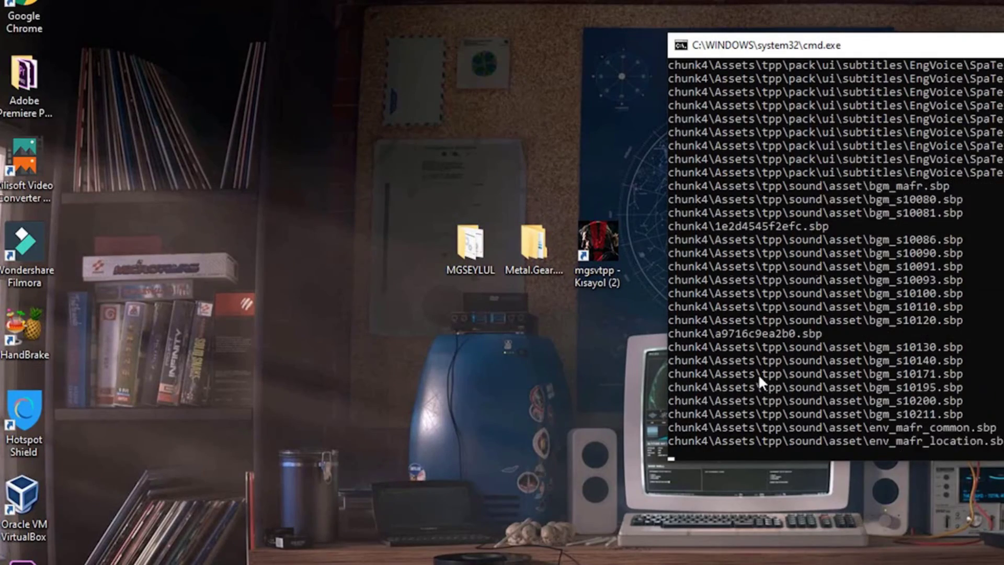
click(943, 390)
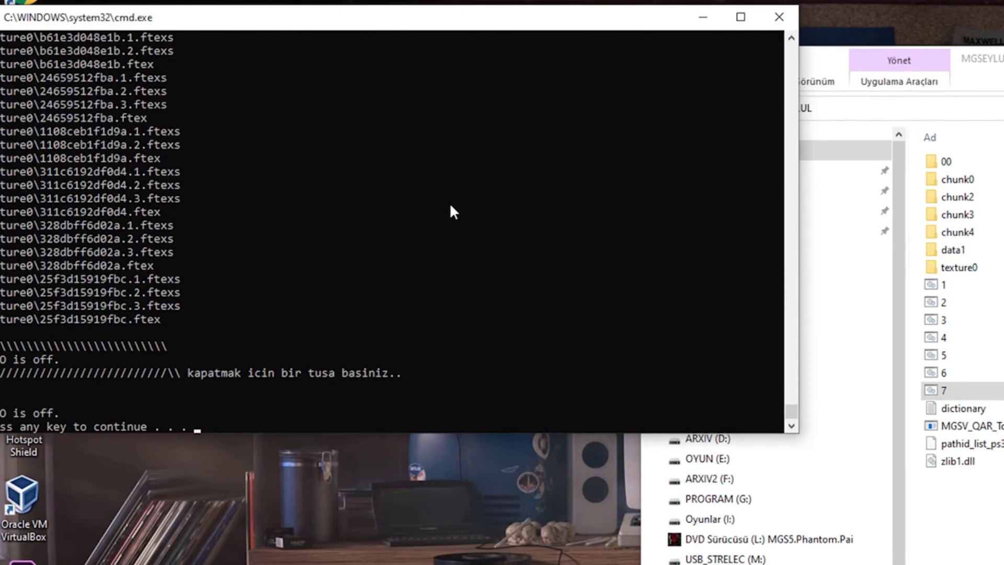
key(Return)
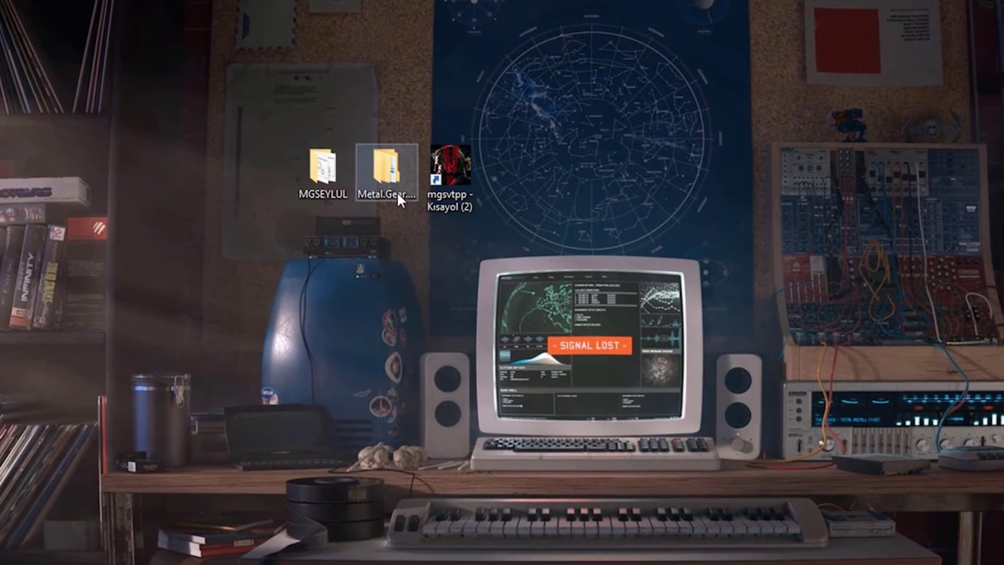
- Open the mgsvtpp desktop shortcut's file location, go up to the common folder and bring up the available actions for MGS_TPP
right_click(454, 177)
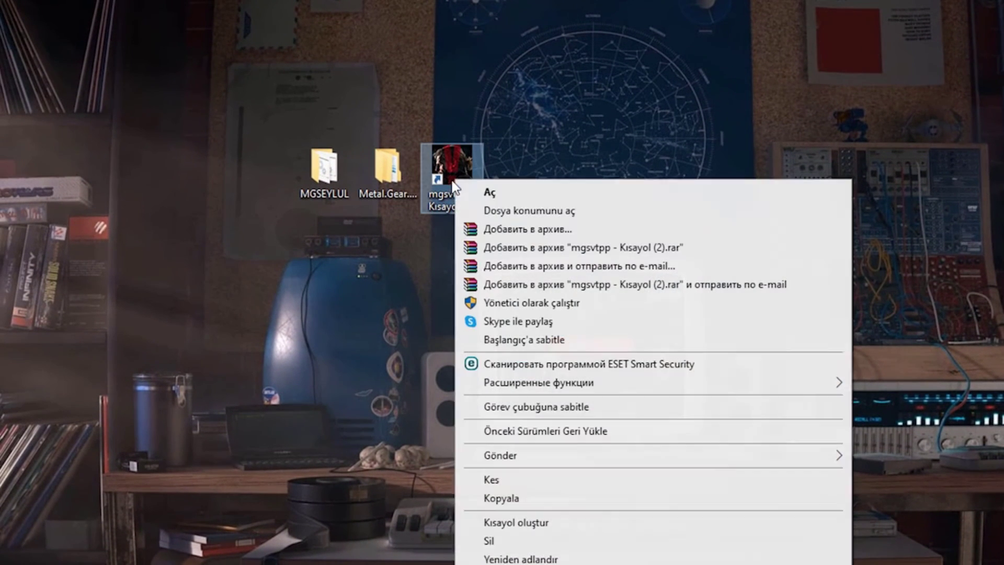
click(488, 212)
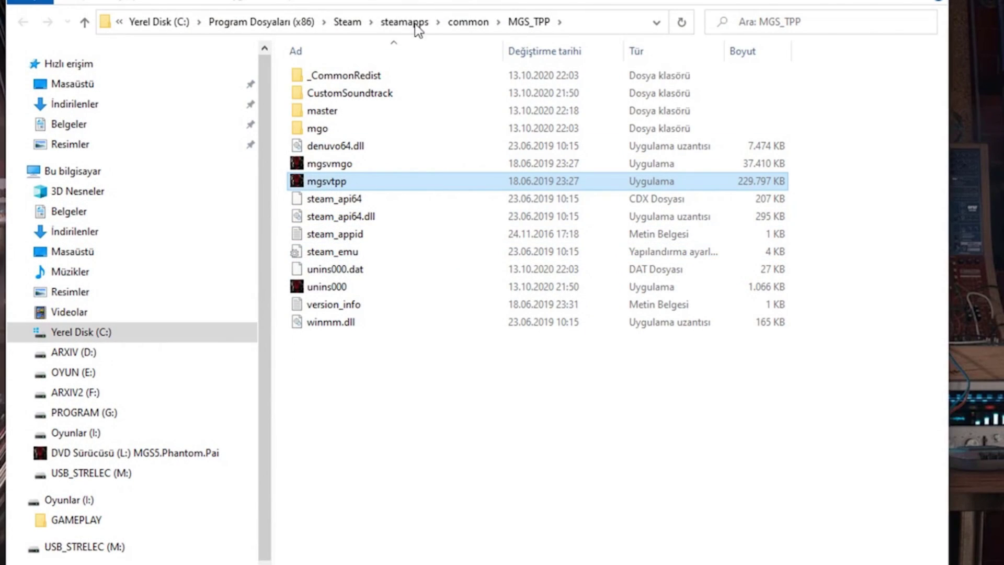
click(474, 25)
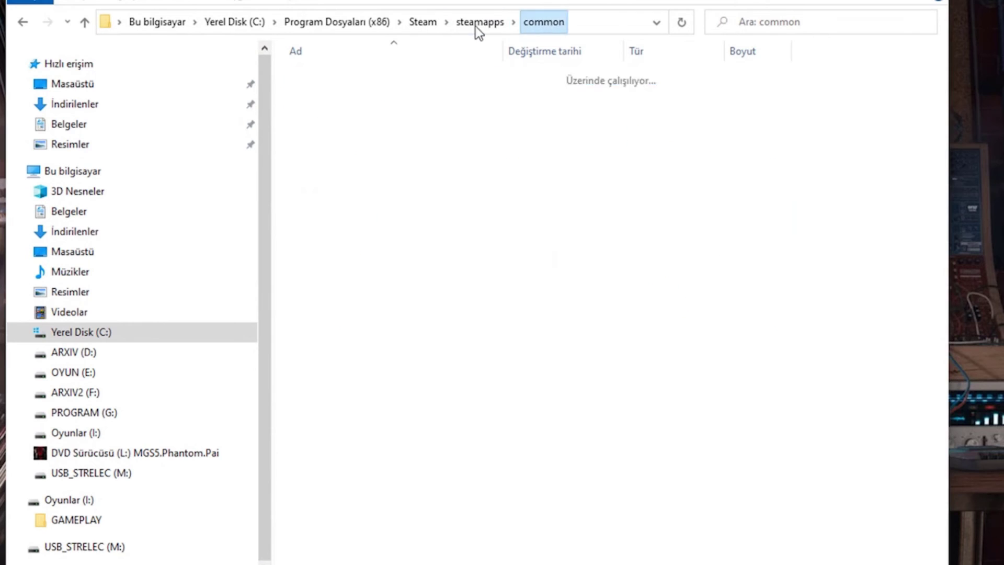
right_click(327, 76)
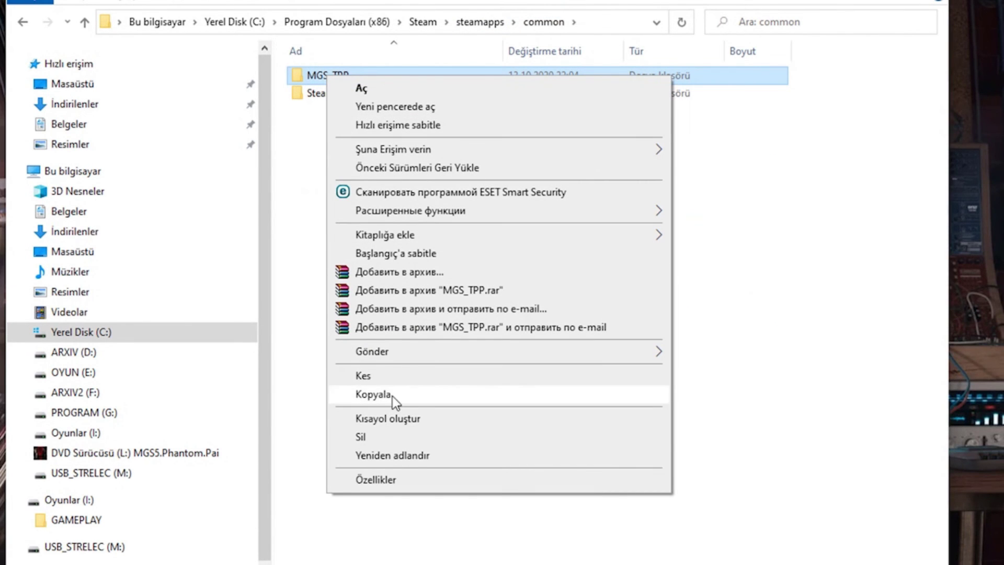